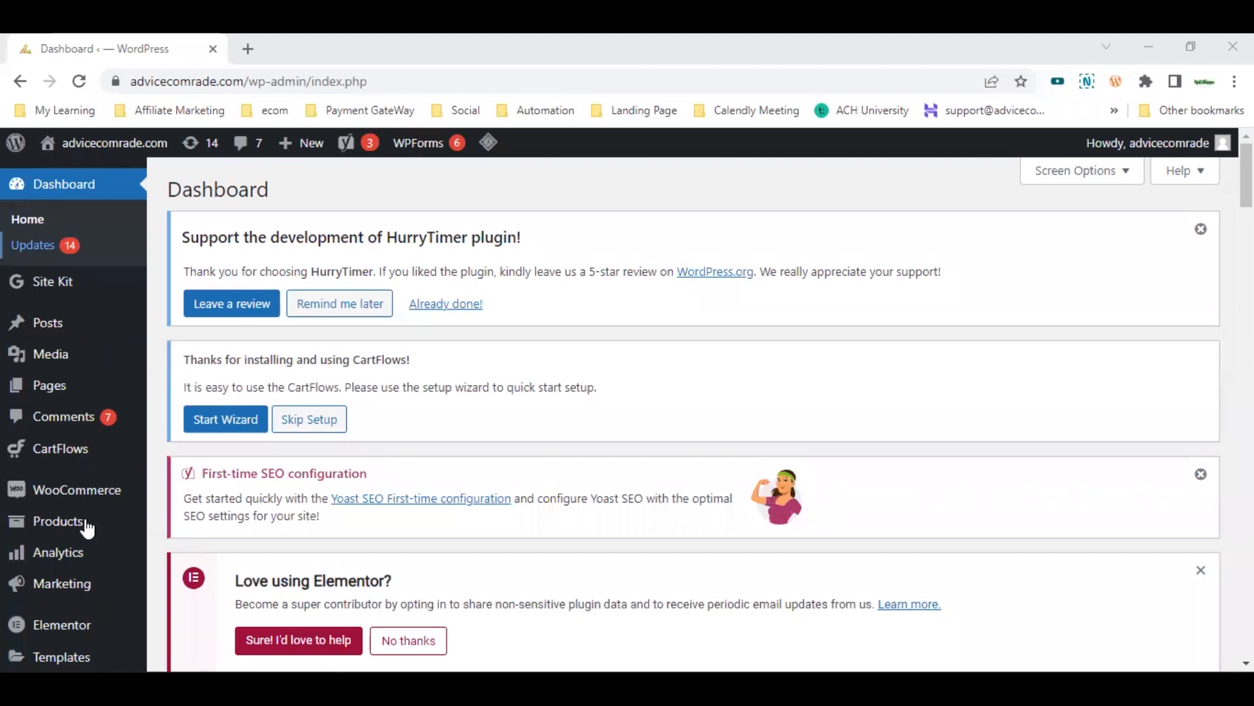
# - Open the Tools page of the Yoast SEO plugin
pyautogui.scroll(-6, 85, 529)
pyautogui.moveTo(70, 521)
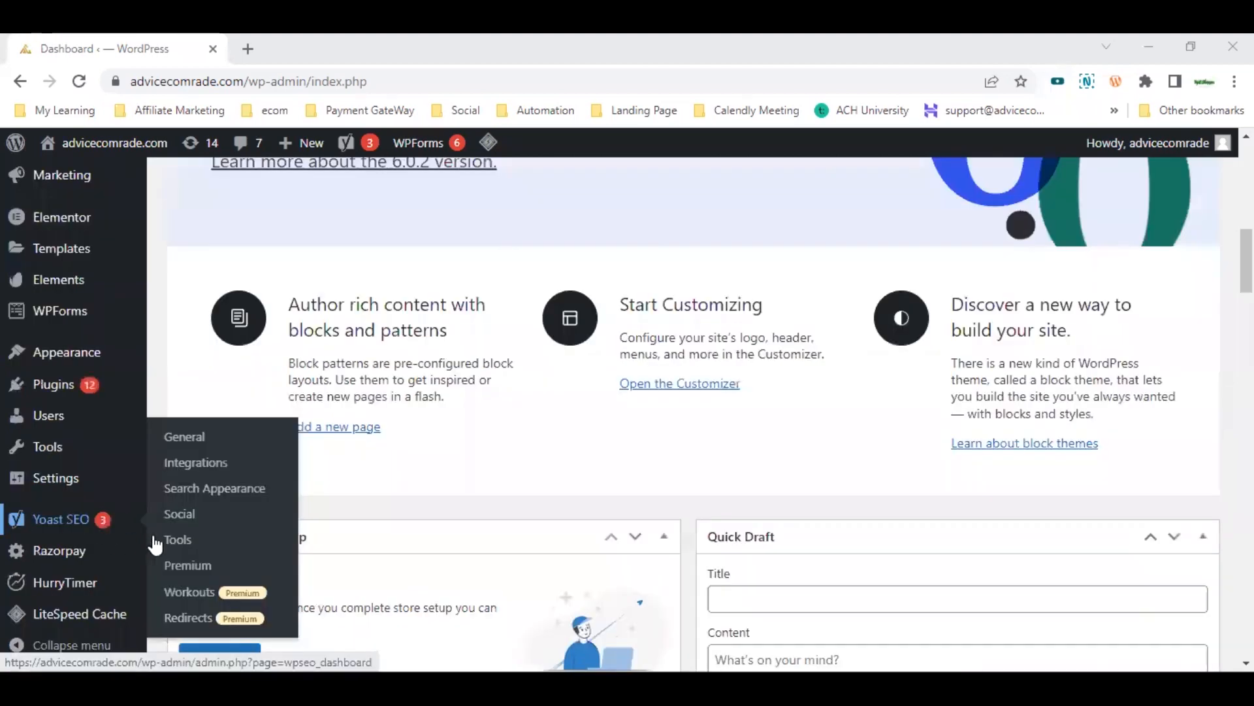
pyautogui.click(76, 528)
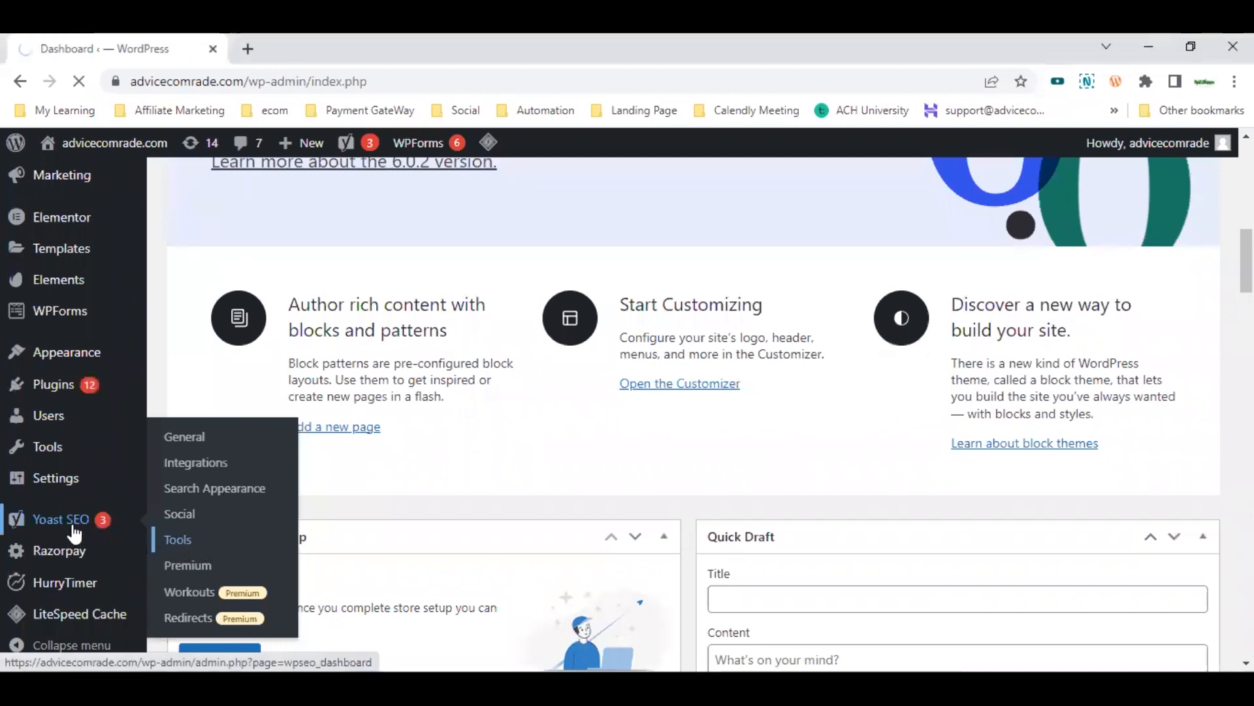
pyautogui.click(189, 544)
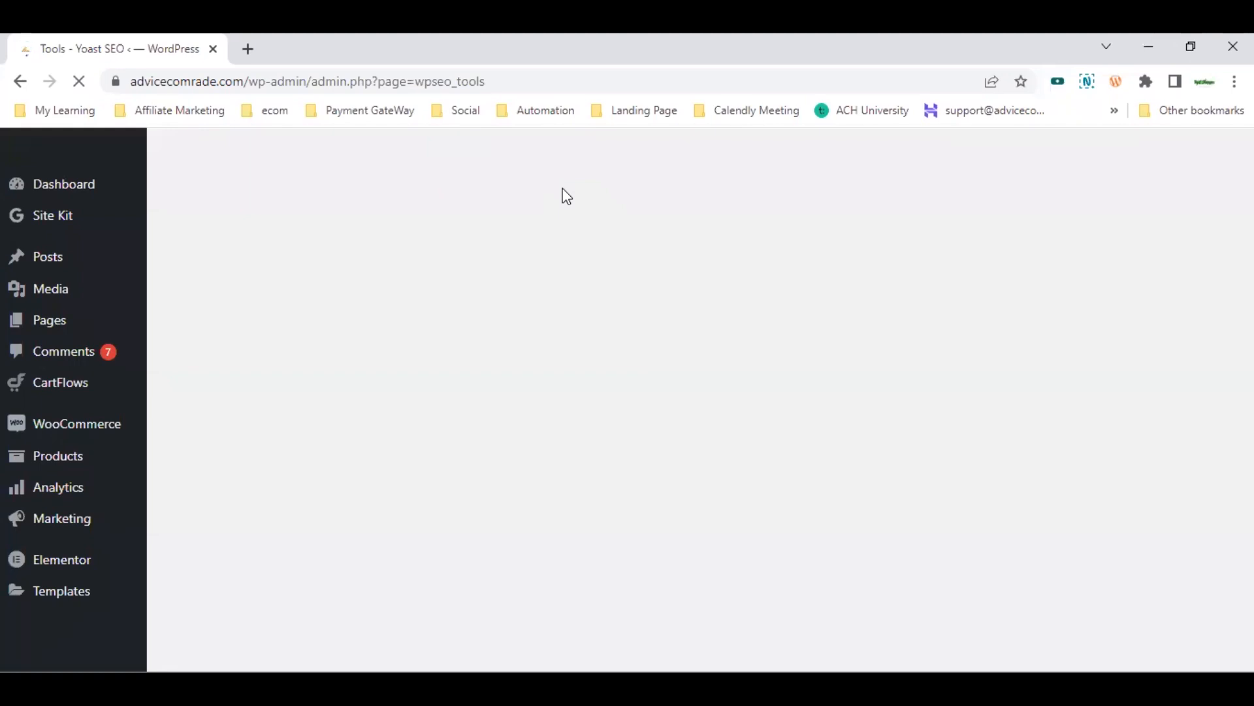
# - Open the Yoast SEO file editor and create a robots.txt file for the site
pyautogui.scroll(-4, 464, 366)
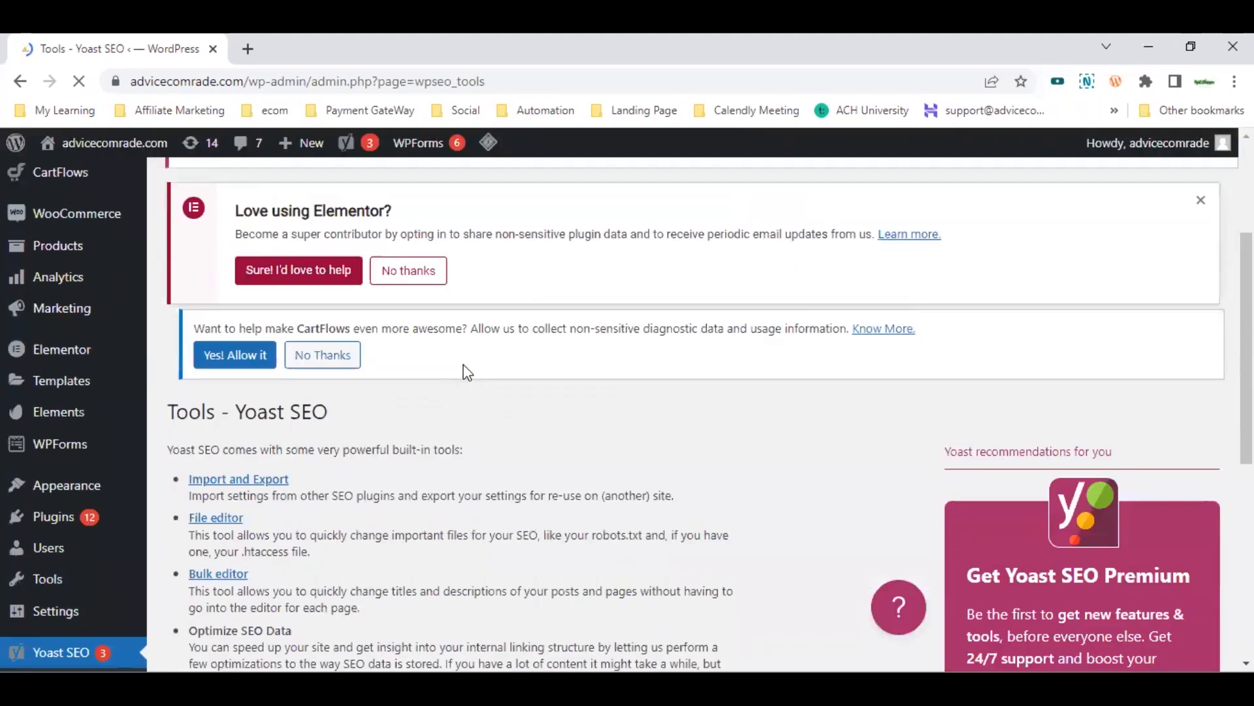
pyautogui.scroll(-3, 463, 359)
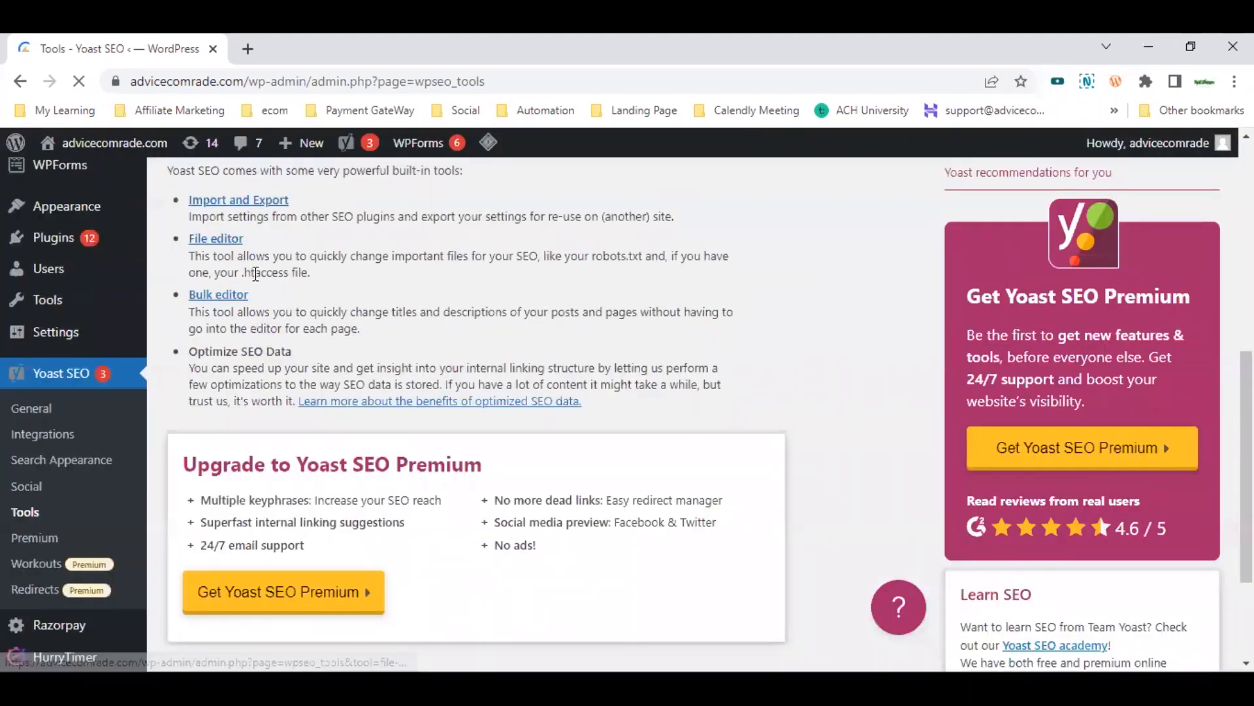
pyautogui.scroll(3, 255, 273)
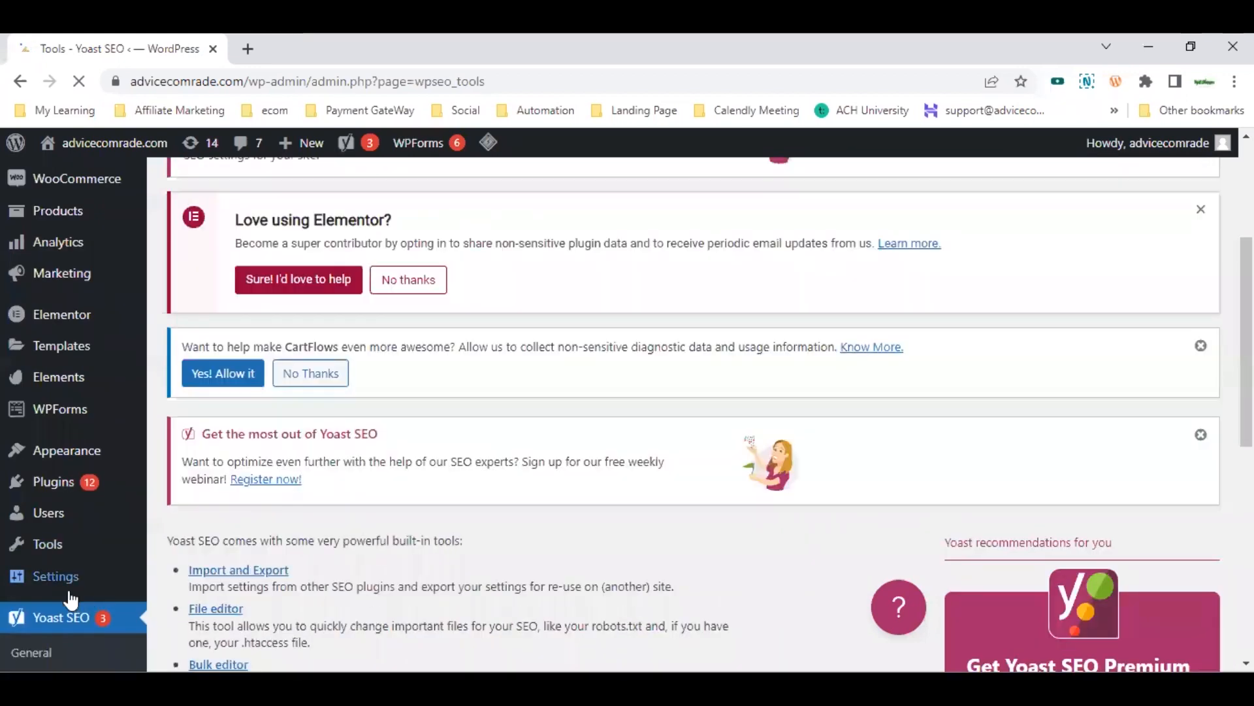
pyautogui.scroll(-3, 196, 363)
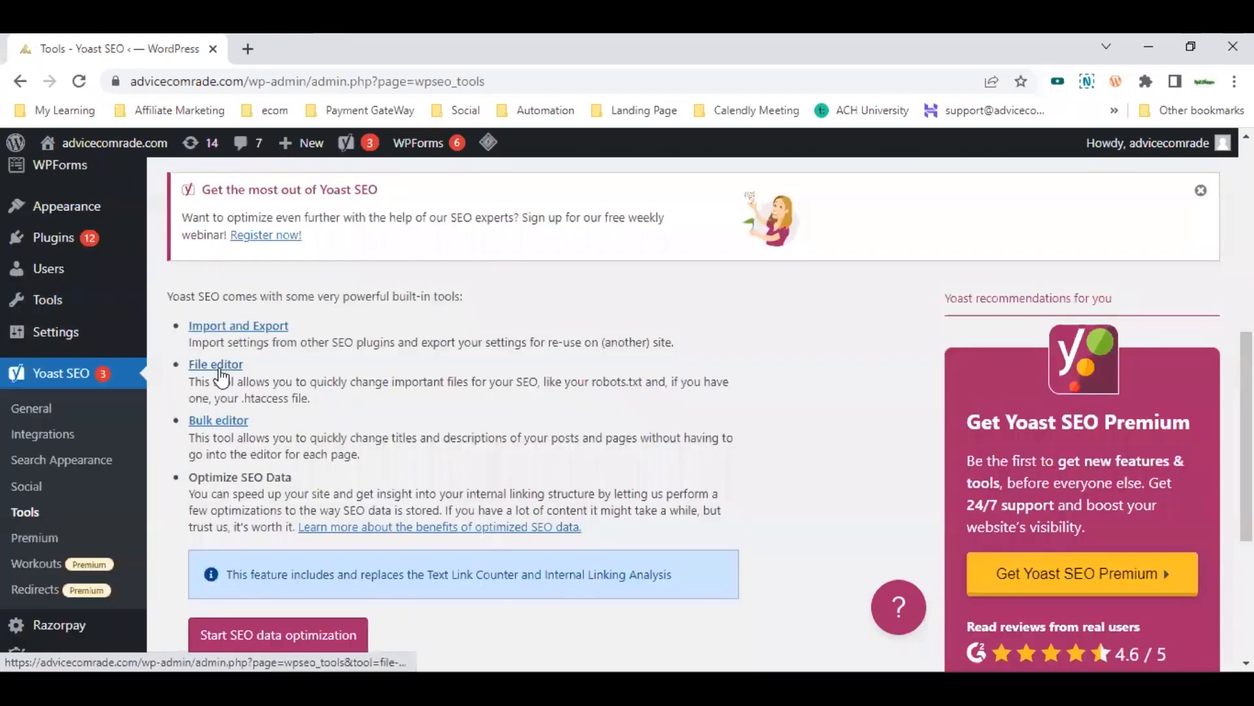
pyautogui.click(224, 372)
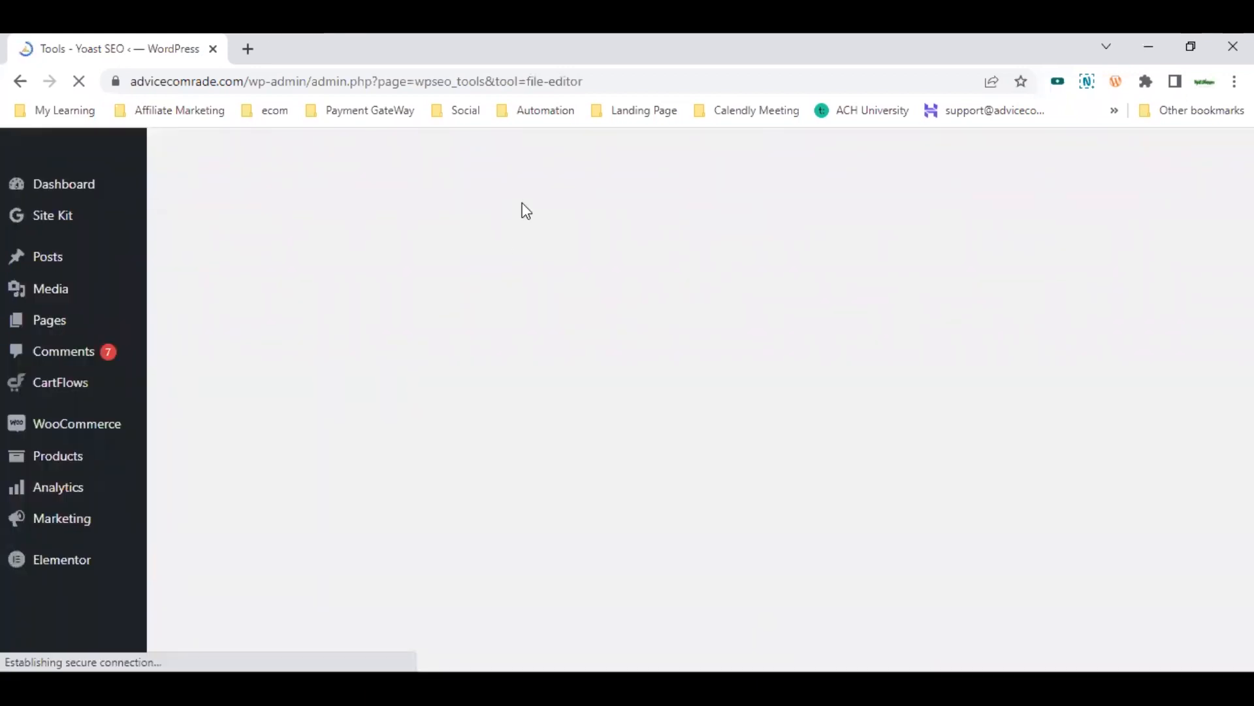
pyautogui.scroll(-6, 536, 307)
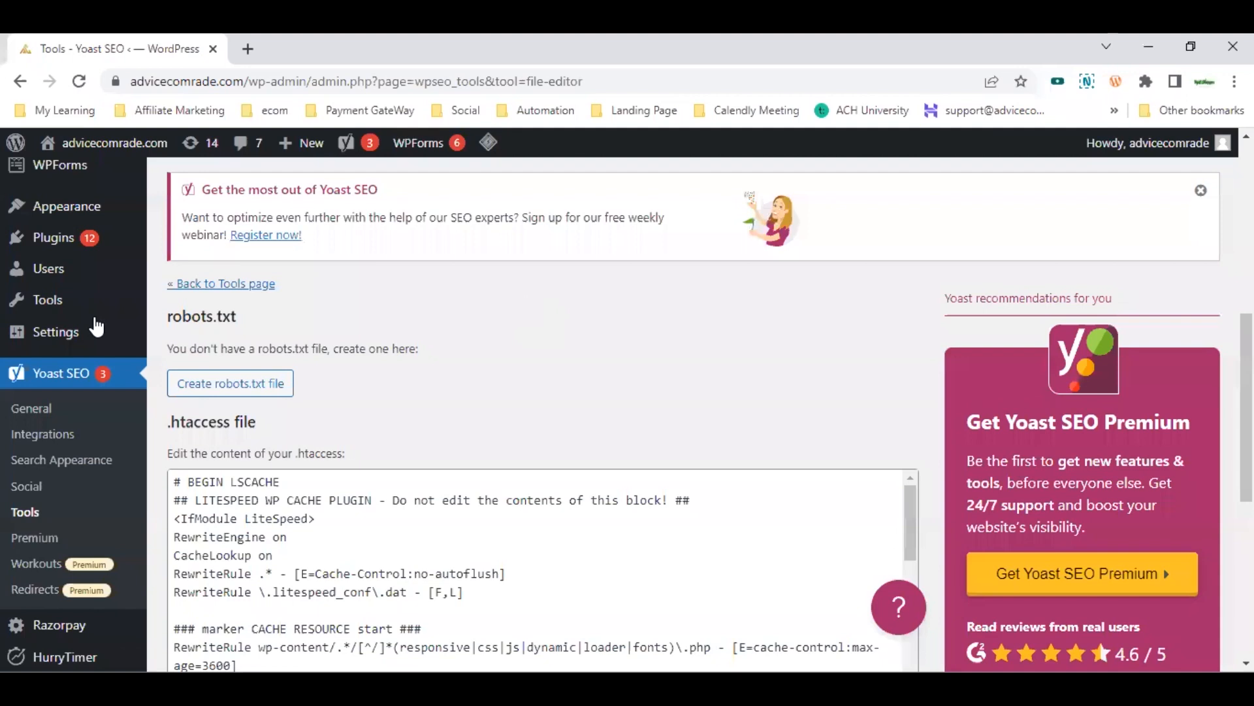
pyautogui.click(270, 387)
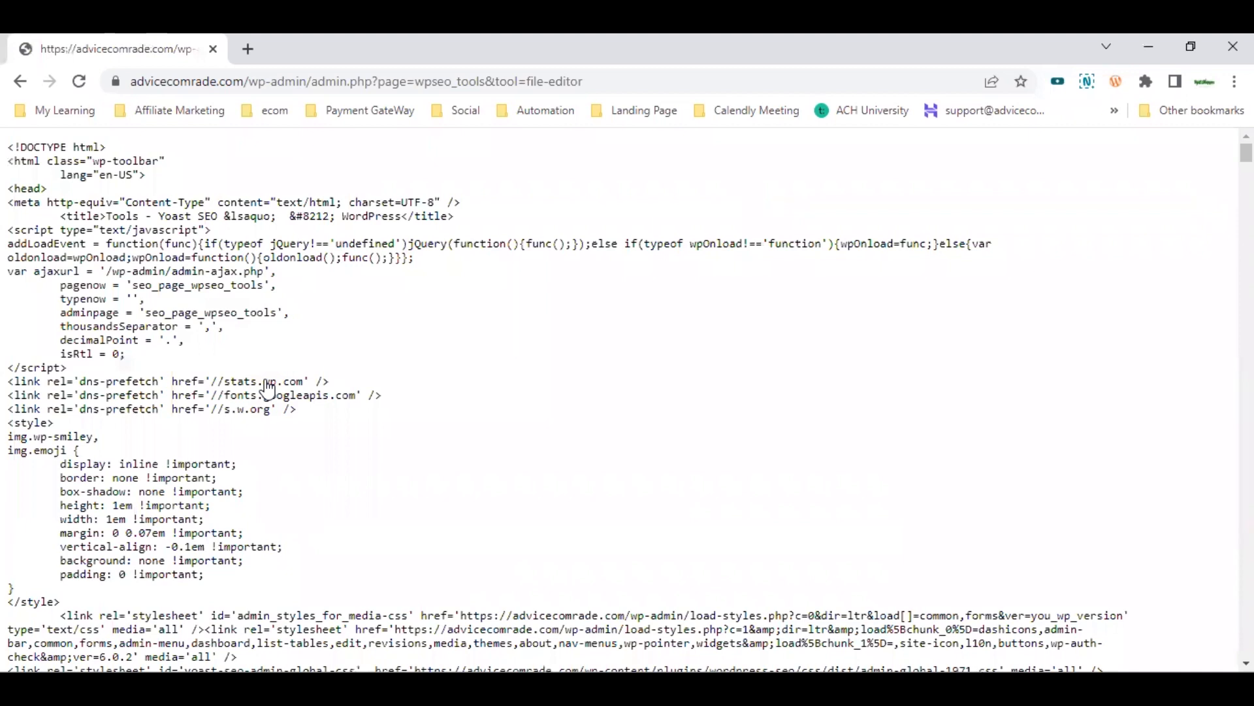
# - Examine the raw page source for the robots.txt and .htaccess content
pyautogui.scroll(-3, 268, 390)
pyautogui.scroll(-5, 268, 390)
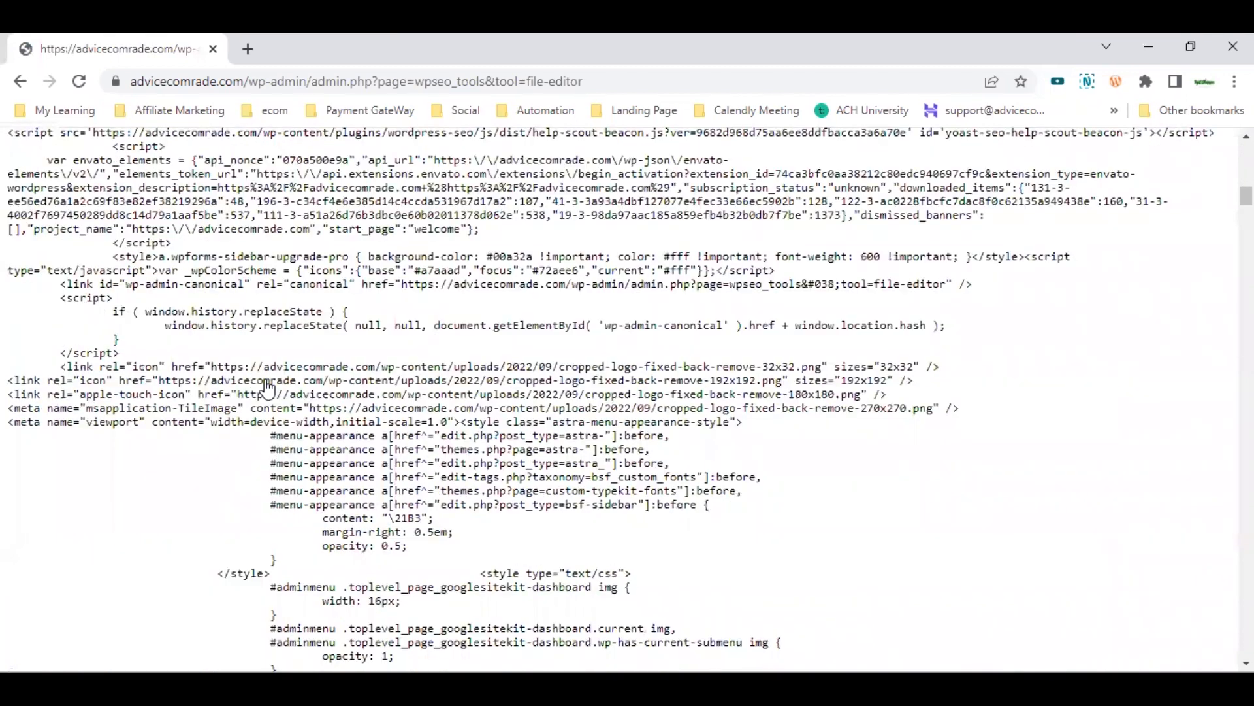
pyautogui.scroll(-10, 268, 390)
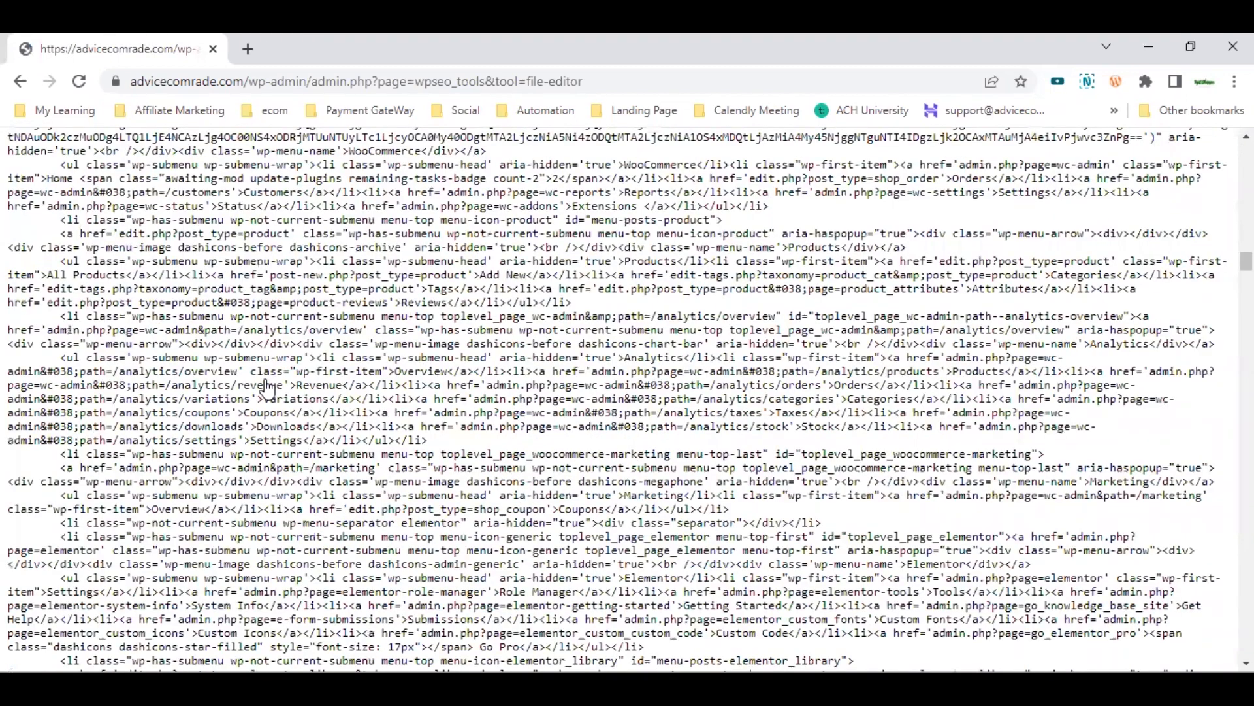
pyautogui.scroll(-15, 268, 390)
pyautogui.scroll(-12, 268, 390)
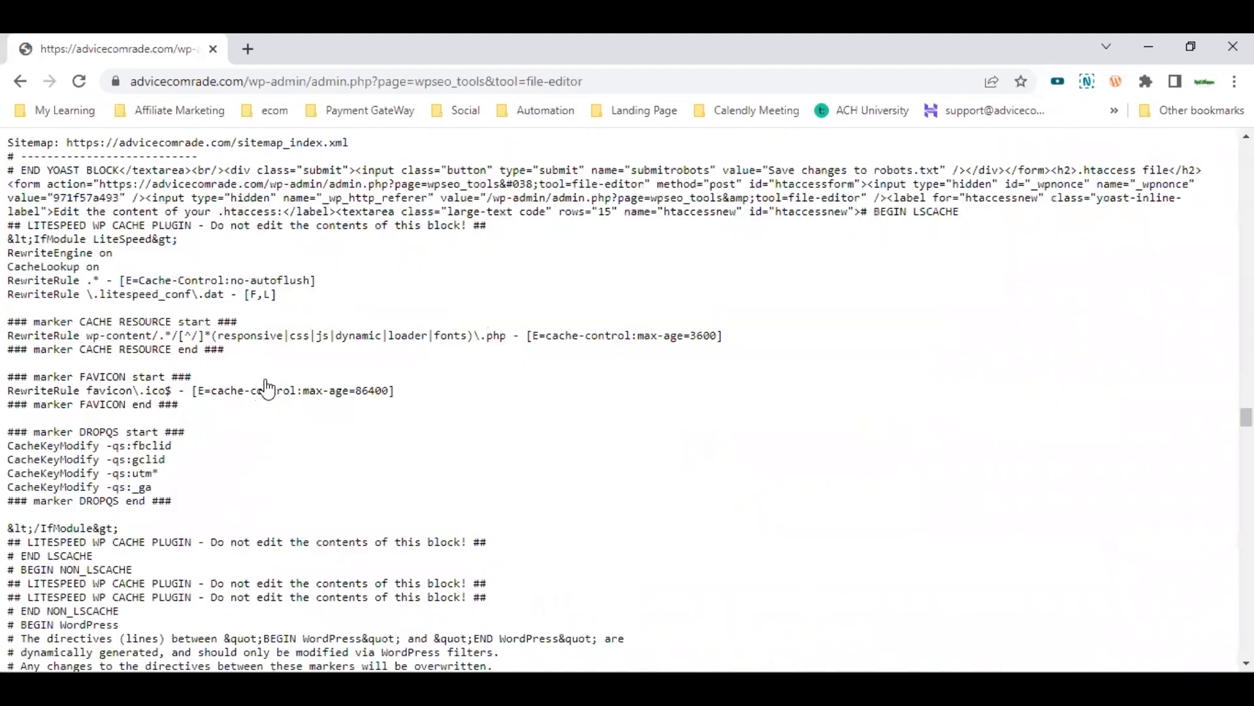
pyautogui.scroll(-10, 268, 390)
pyautogui.scroll(-8, 267, 390)
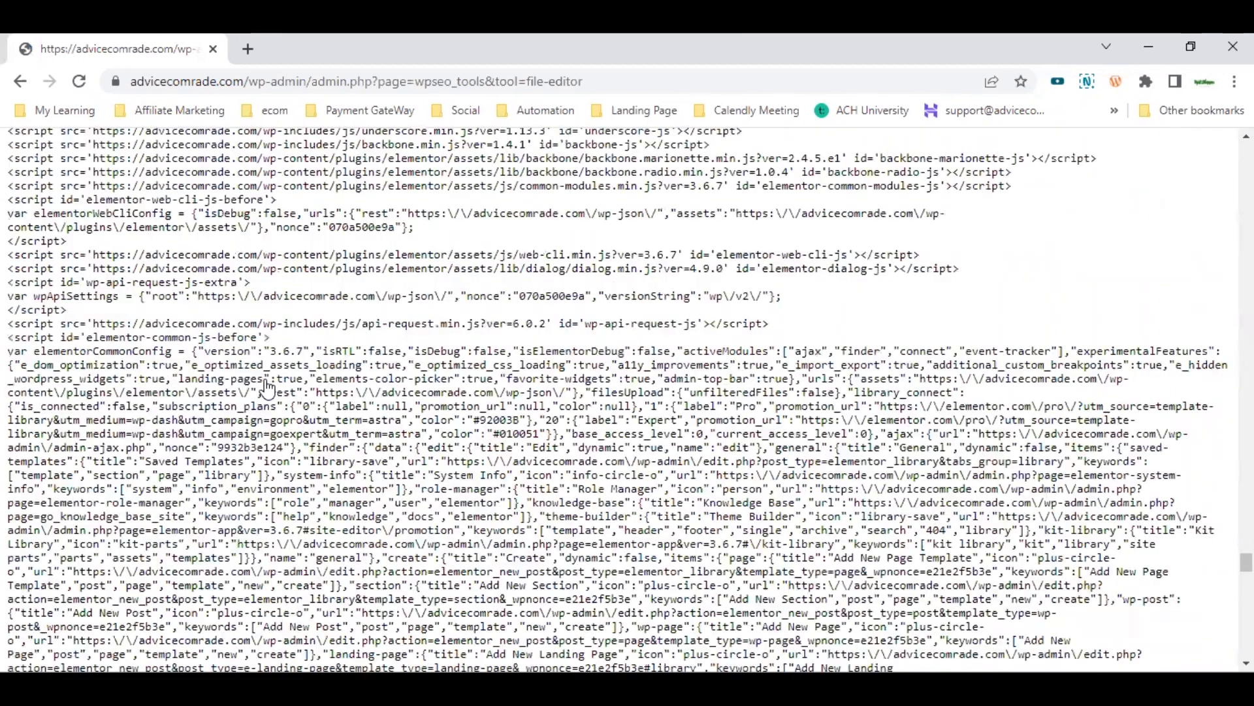
pyautogui.scroll(20, 268, 390)
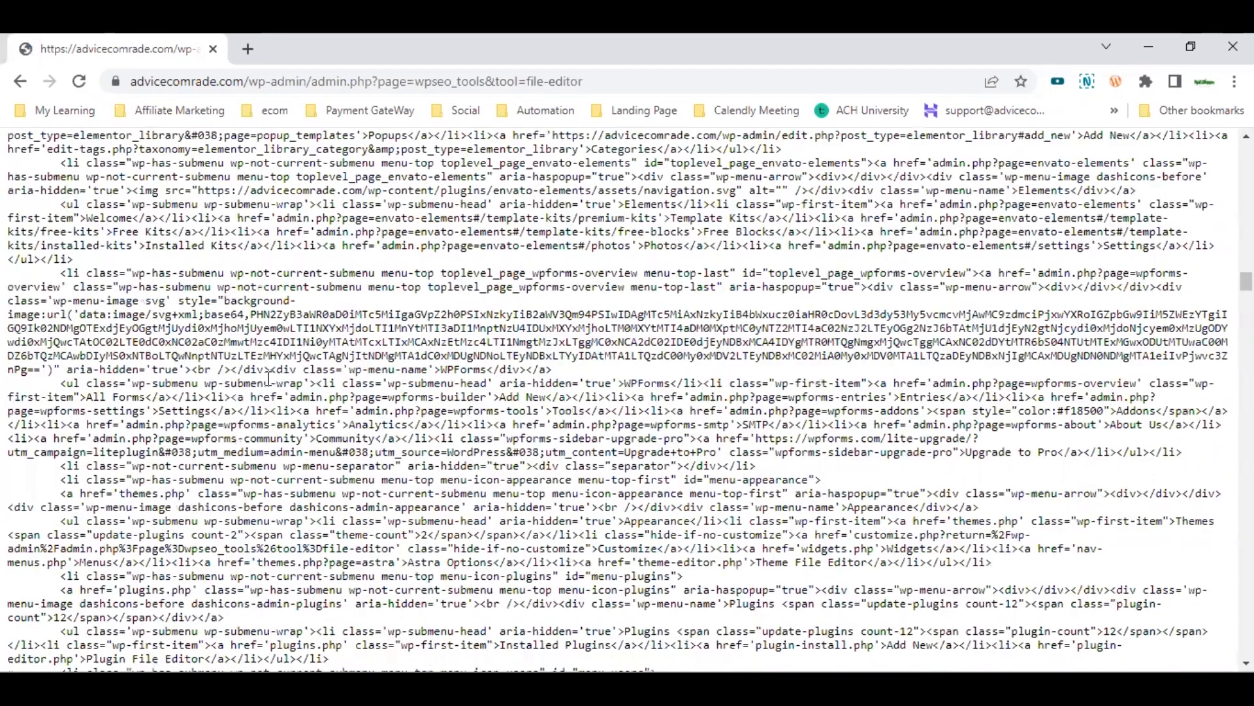
# - Reload the raw source page with the form resubmitted, and go back to the robots.txt editor
pyautogui.click(79, 81)
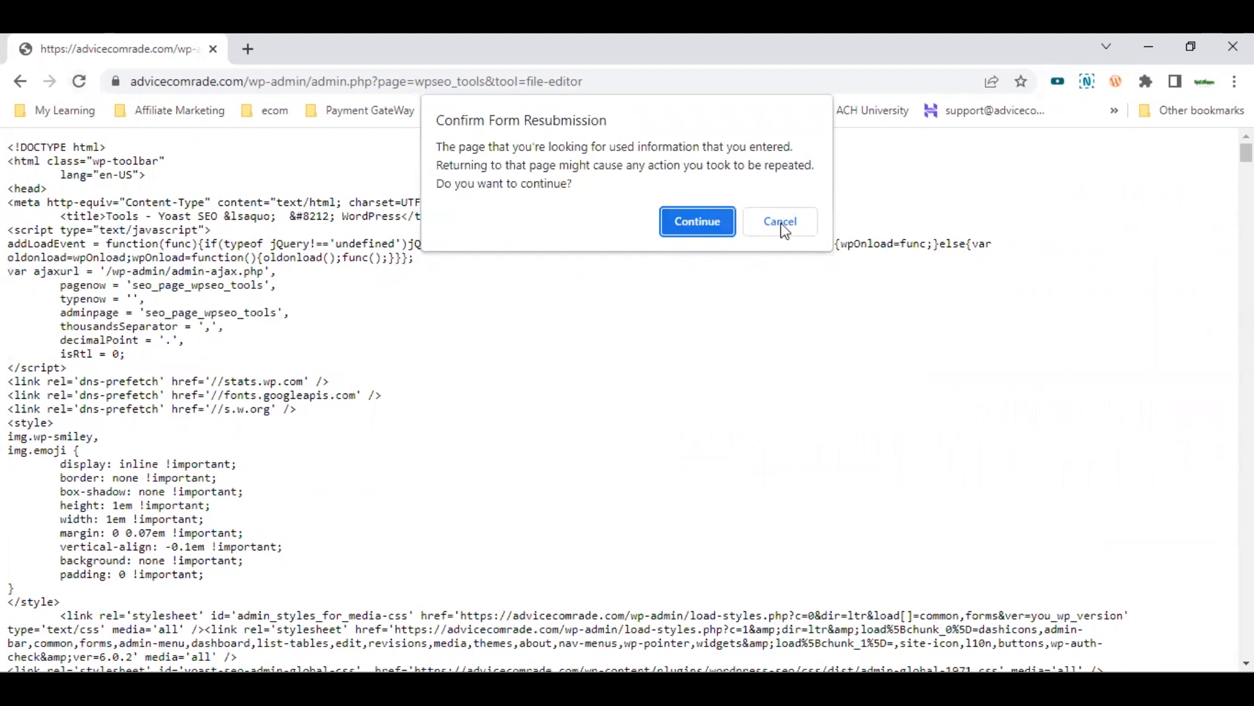
pyautogui.click(711, 225)
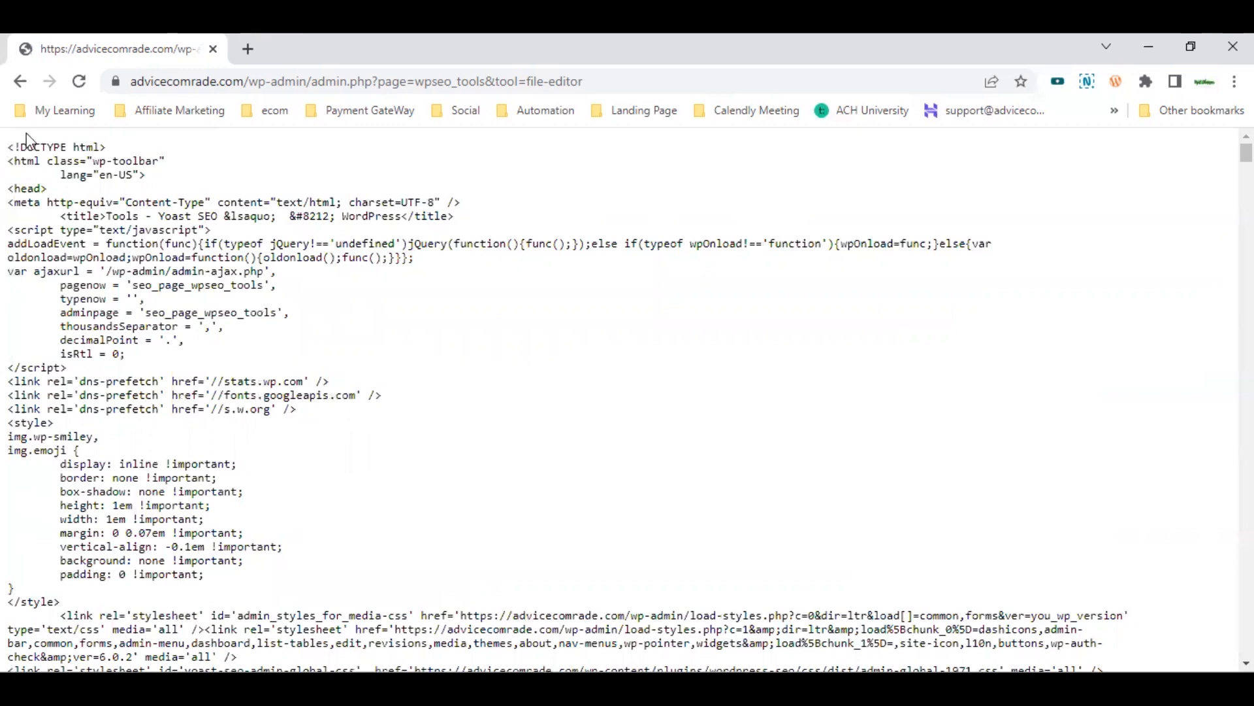
pyautogui.click(21, 81)
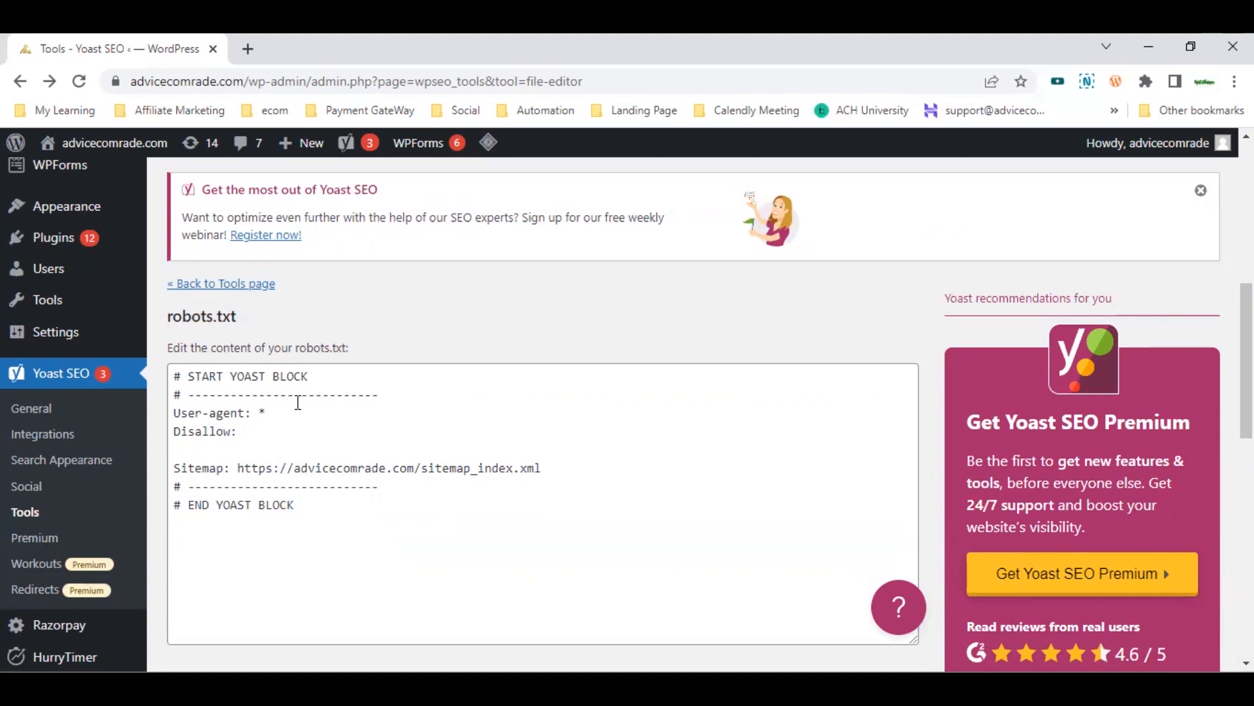
# - Delete the START YOAST BLOCK and END YOAST BLOCK comment lines with their dashed separators from robots.txt
pyautogui.click(379, 395)
pyautogui.moveTo(182, 395); pyautogui.dragTo(167, 379)
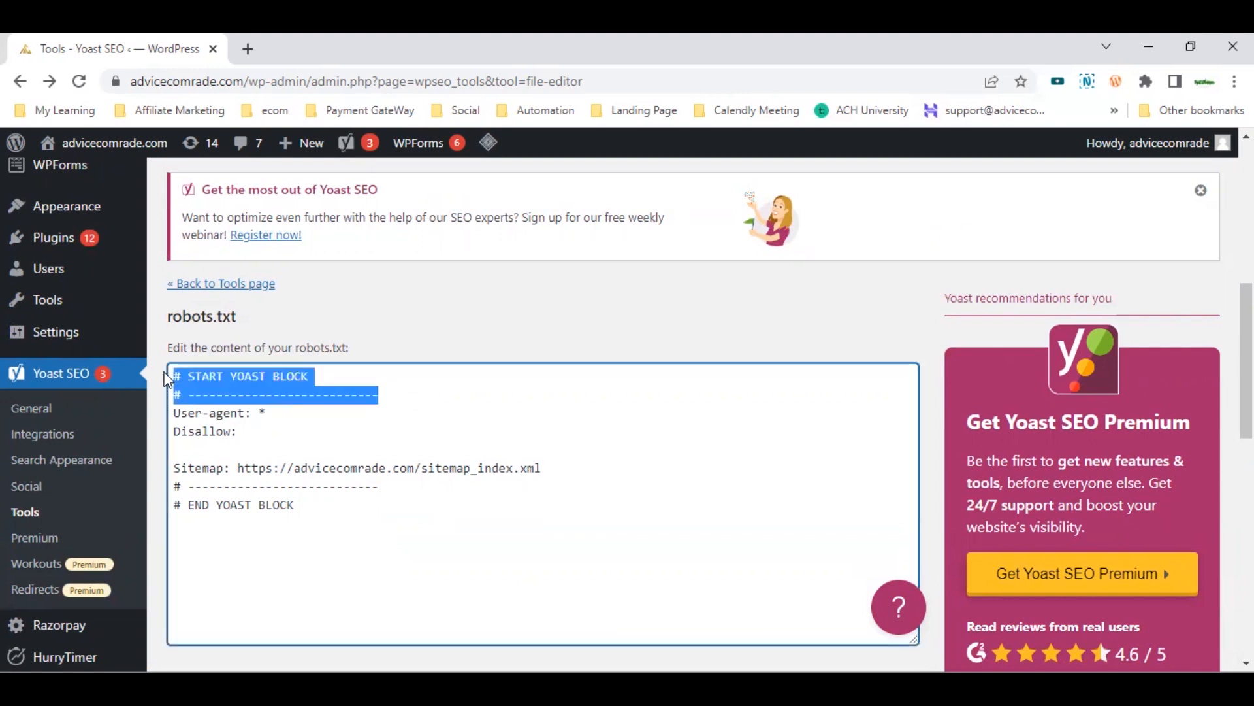
pyautogui.press('BackSpace')
pyautogui.click(326, 487)
pyautogui.keyDown('shift'); pyautogui.click(171, 461); pyautogui.keyUp('shift')
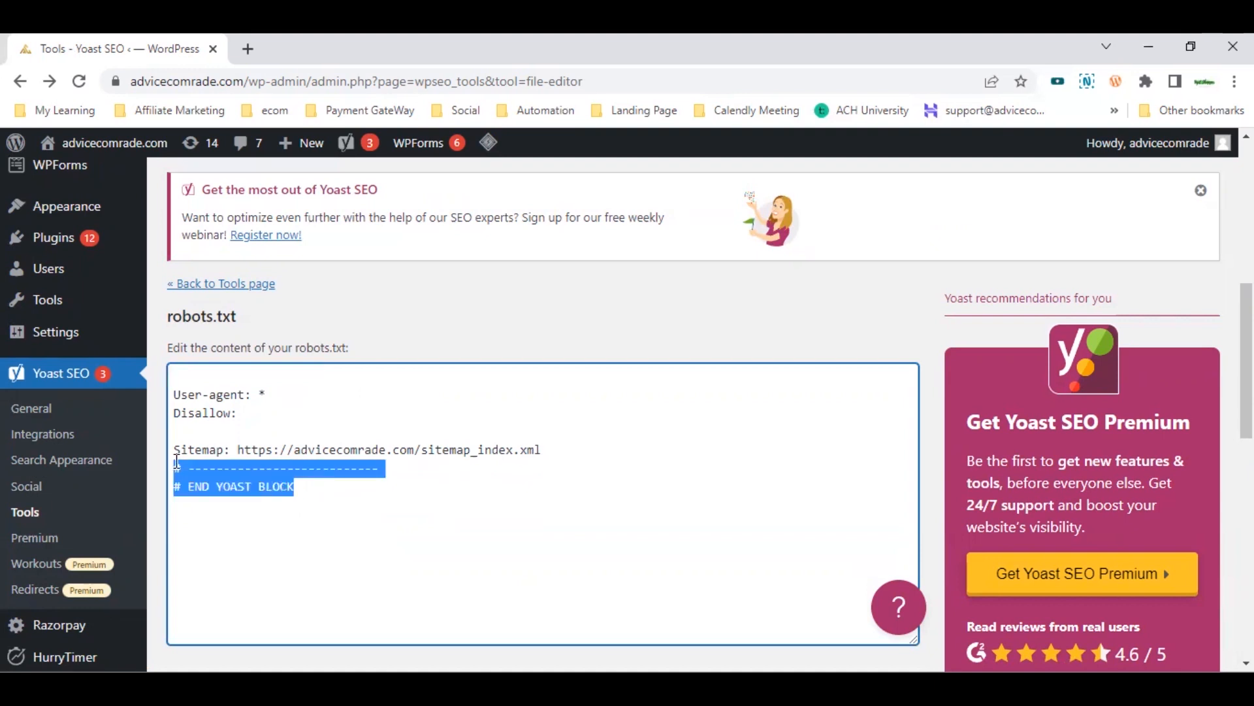
pyautogui.press('BackSpace')
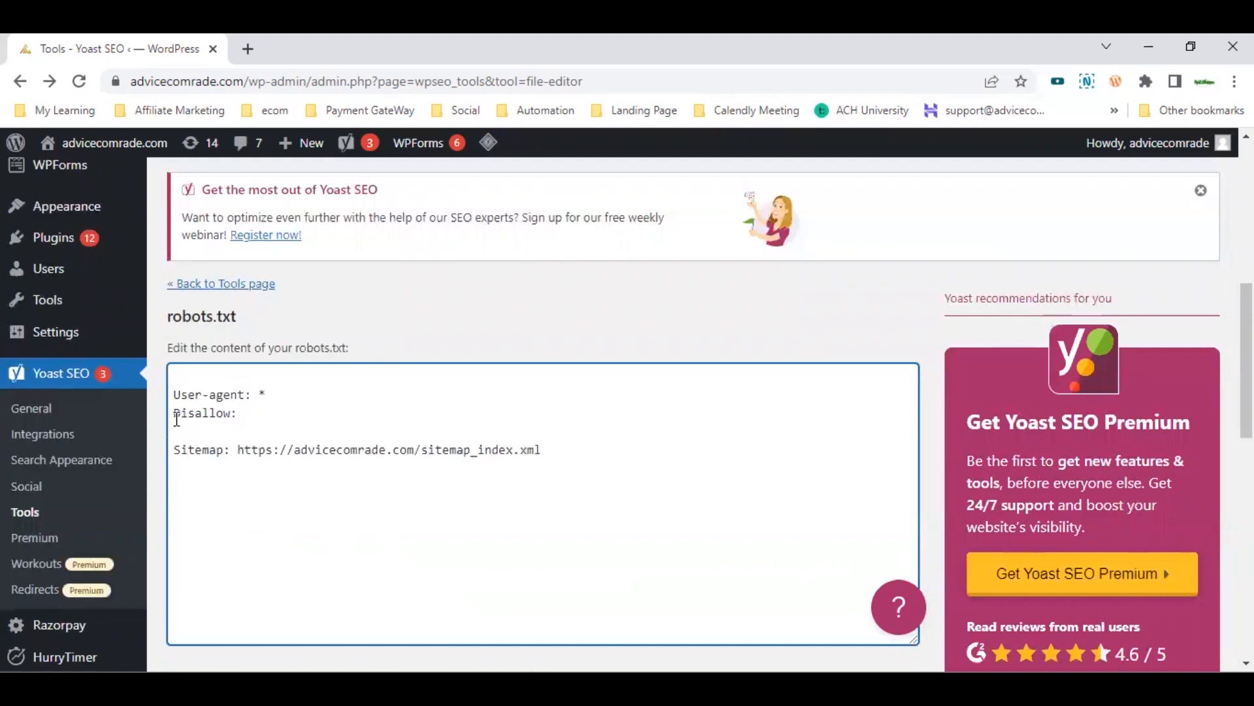
# - Add the rule "Allow: /wp-admin/admin-ajax.php" between the Disallow and Sitemap lines, leaving no blank line there
pyautogui.click(176, 450)
pyautogui.press('BackSpace')
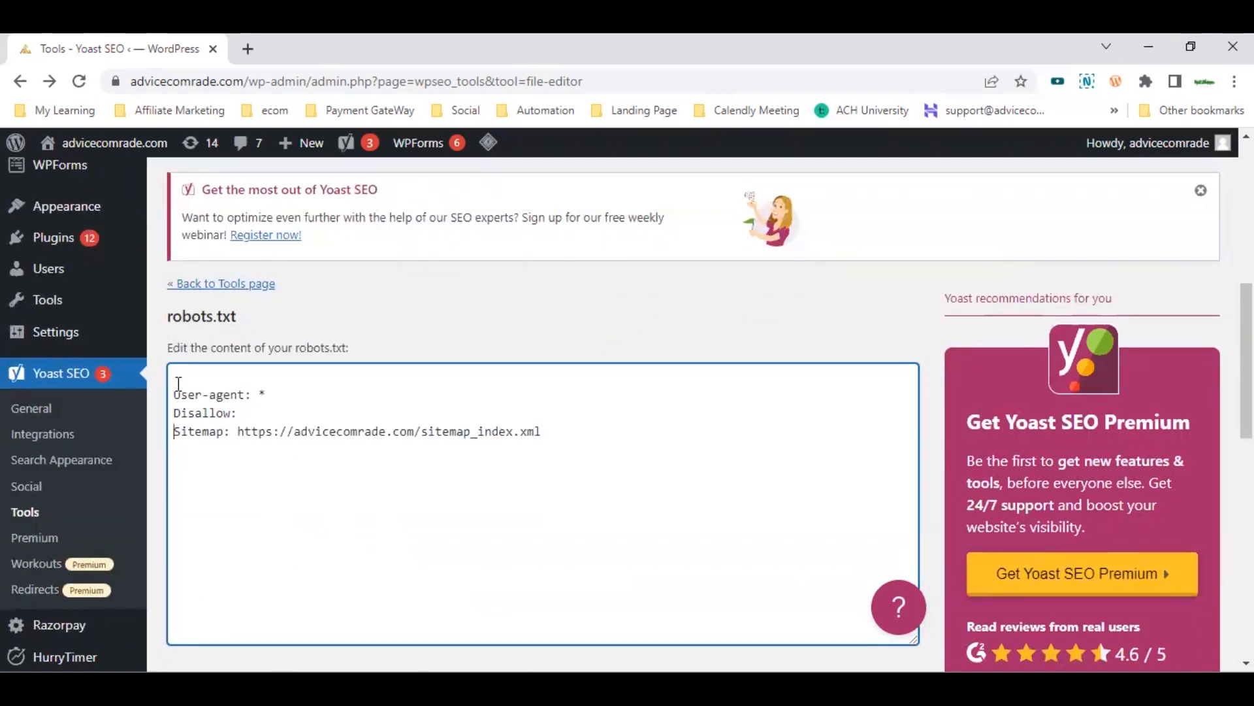
pyautogui.click(255, 411)
pyautogui.press('Return')
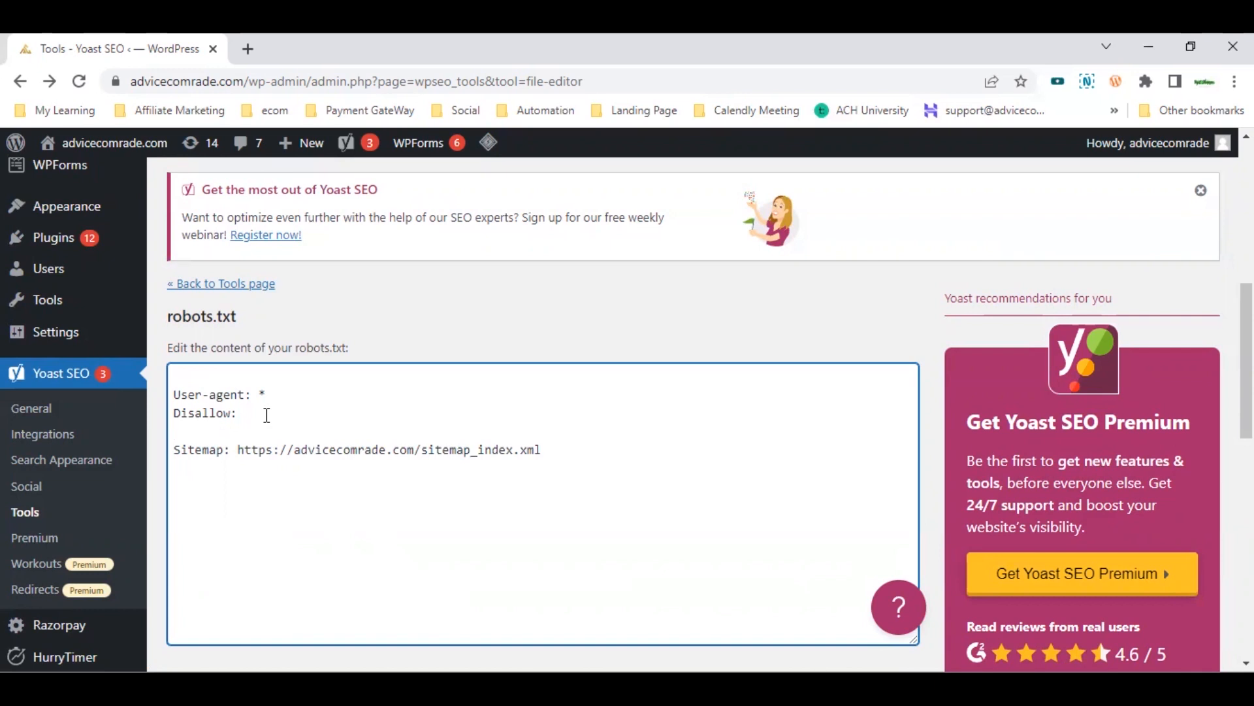
pyautogui.write('Allow: /wp-')
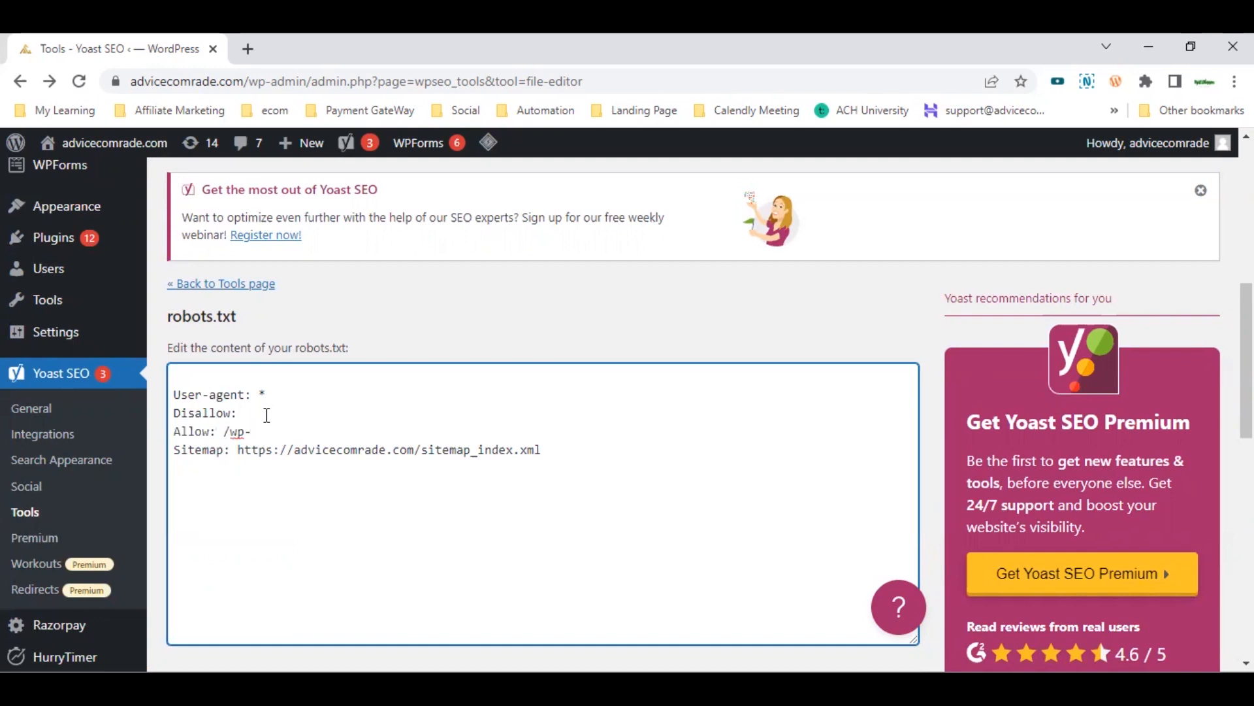
pyautogui.write('admin/admin-aj')
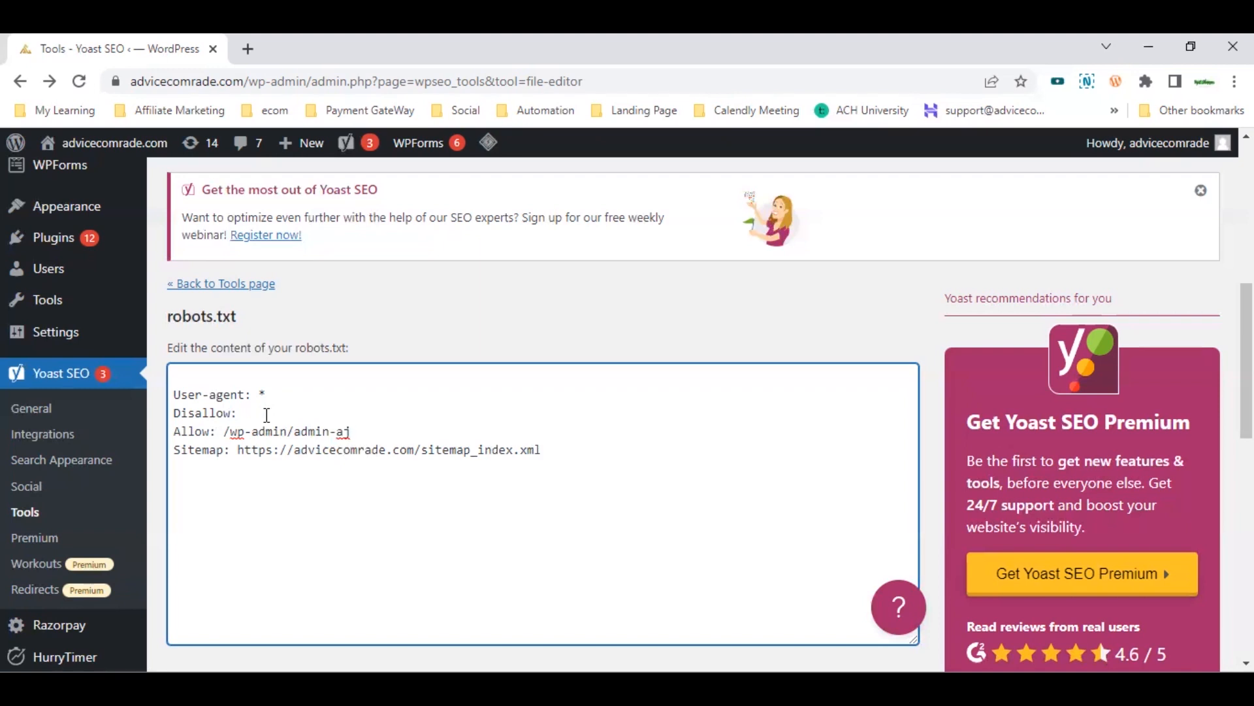
pyautogui.write('ax.php')
# - Set the Disallow rule to /wp-admin/ and remove the empty first line of robots.txt
pyautogui.click(270, 410)
pyautogui.write('/')
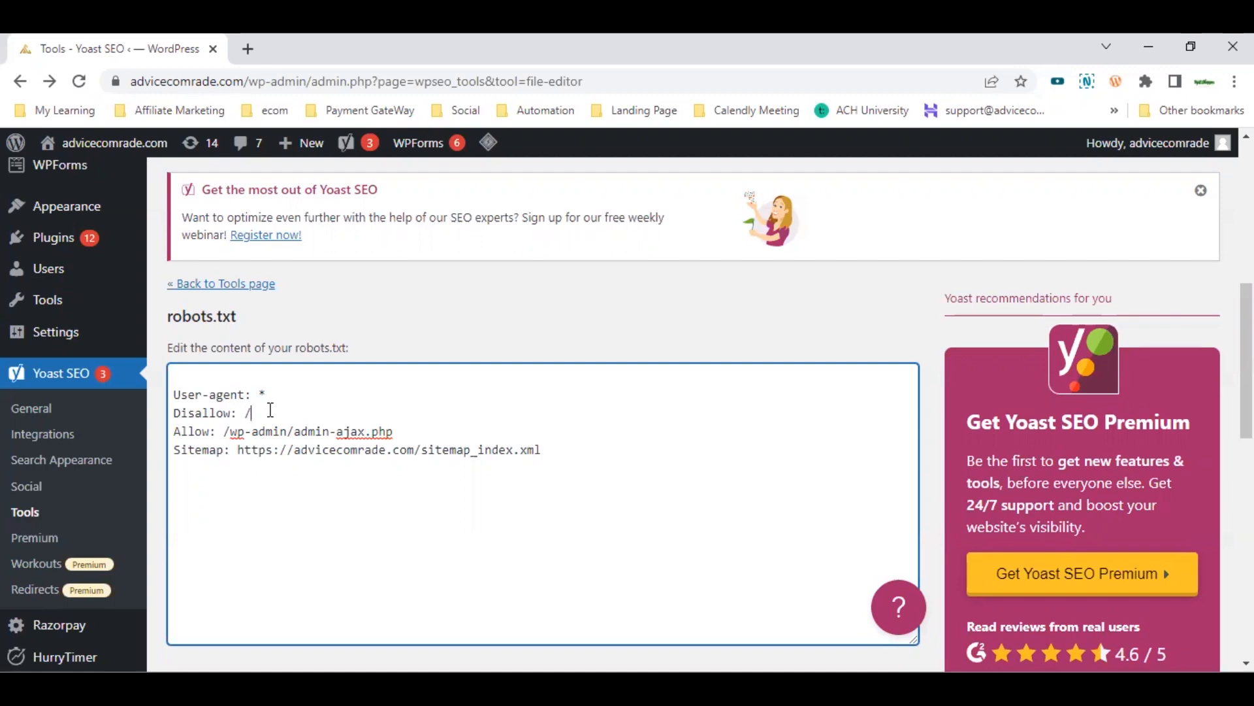
pyautogui.write('wp-admin/')
pyautogui.press('BackSpace')
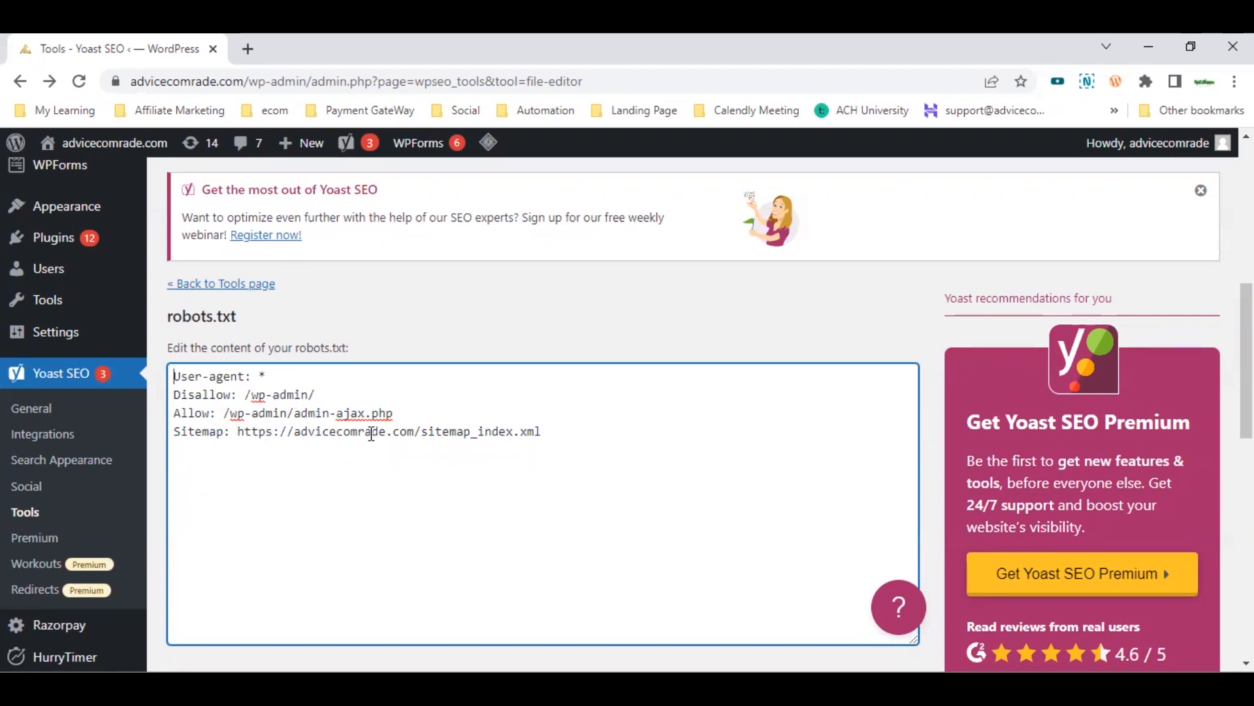
# - Review the complete robots.txt rules and the site domain in the Sitemap URL
pyautogui.hotkey('ctrl', 'a')
pyautogui.click(483, 422)
pyautogui.moveTo(579, 434); pyautogui.dragTo(157, 374)
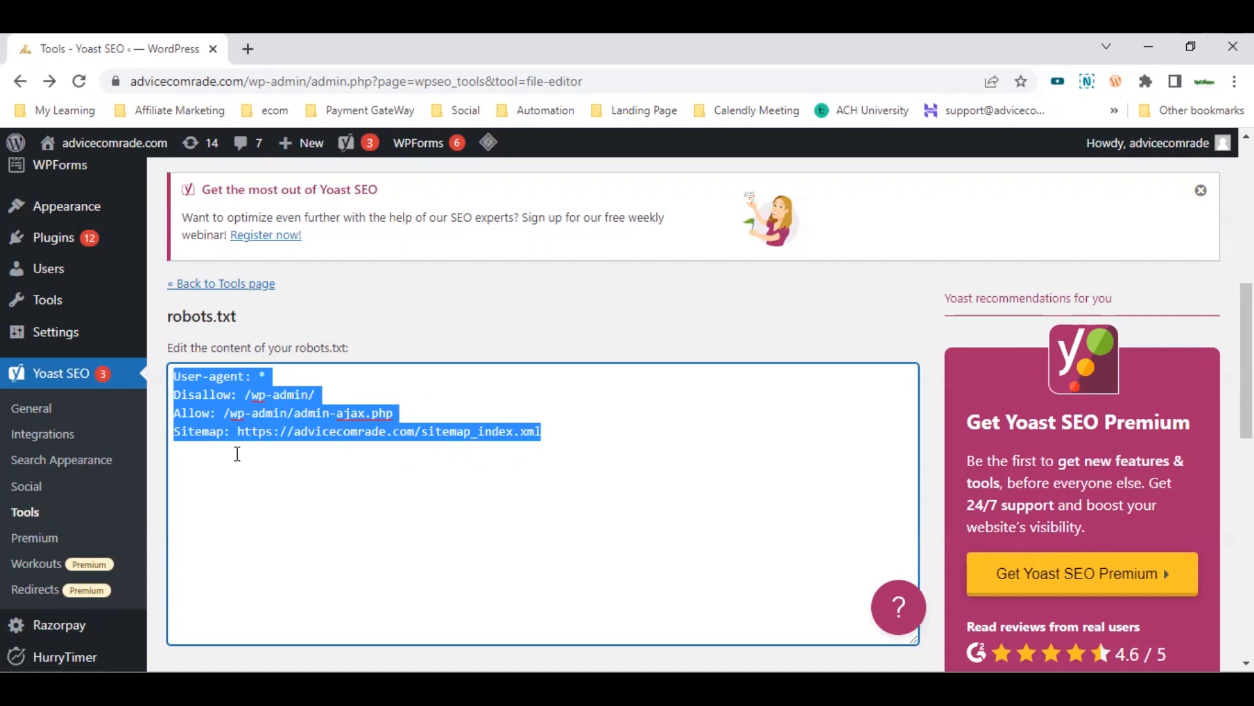
pyautogui.click(298, 440)
pyautogui.moveTo(296, 436)
pyautogui.mouseDown()
pyautogui.moveTo(410, 434)
pyautogui.moveTo(287, 435)
pyautogui.moveTo(298, 434)
pyautogui.mouseUp()
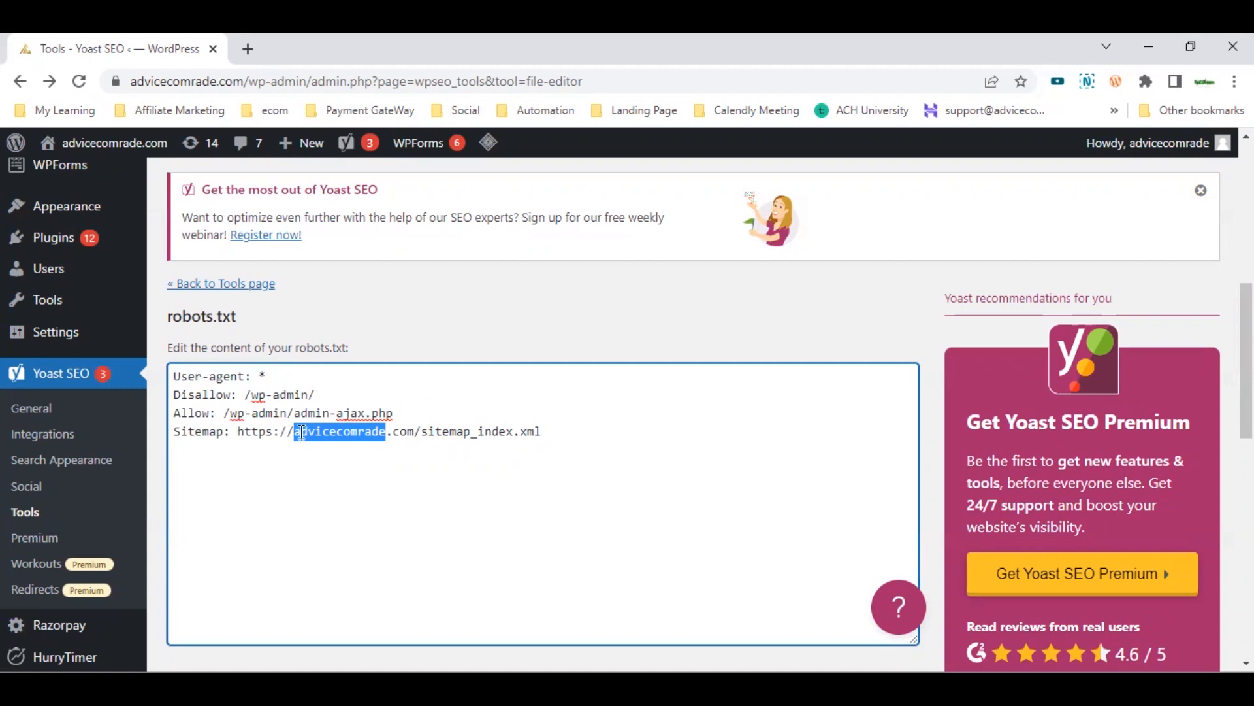
pyautogui.moveTo(297, 435); pyautogui.dragTo(414, 436)
pyautogui.click(410, 433)
pyautogui.hotkey('ctrl', 'a')
pyautogui.click(414, 440)
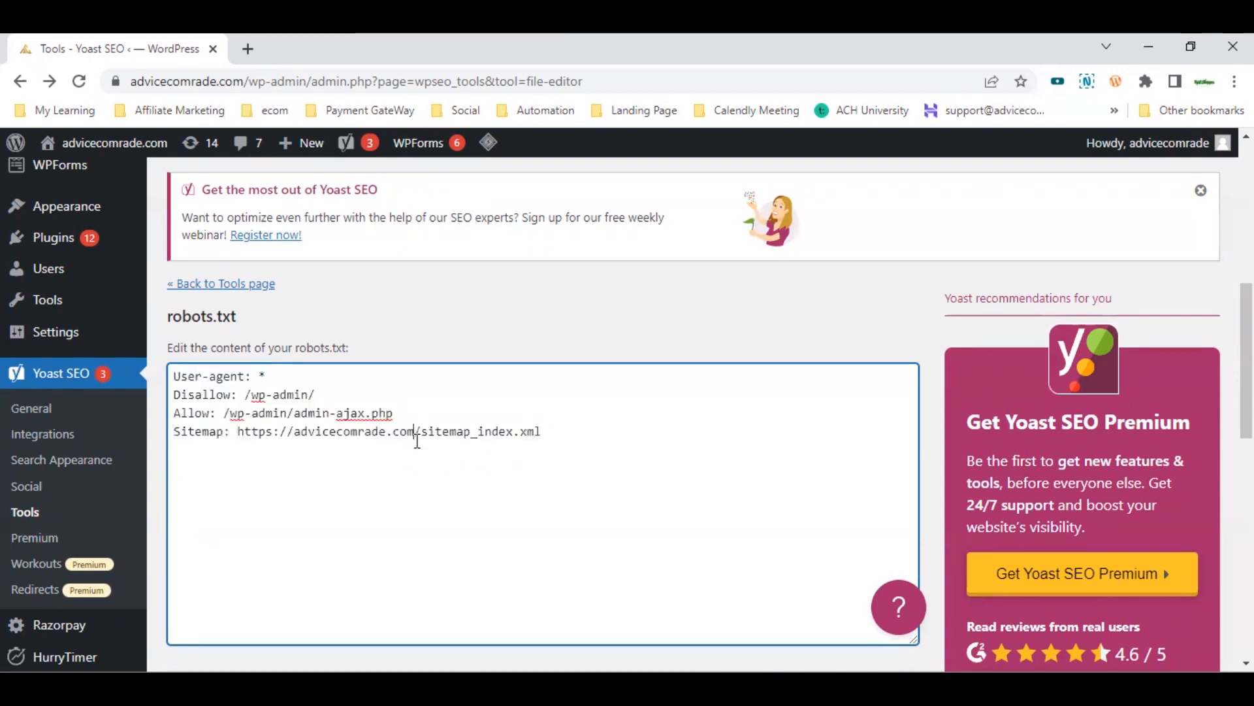
pyautogui.hotkey('ctrl', 'a')
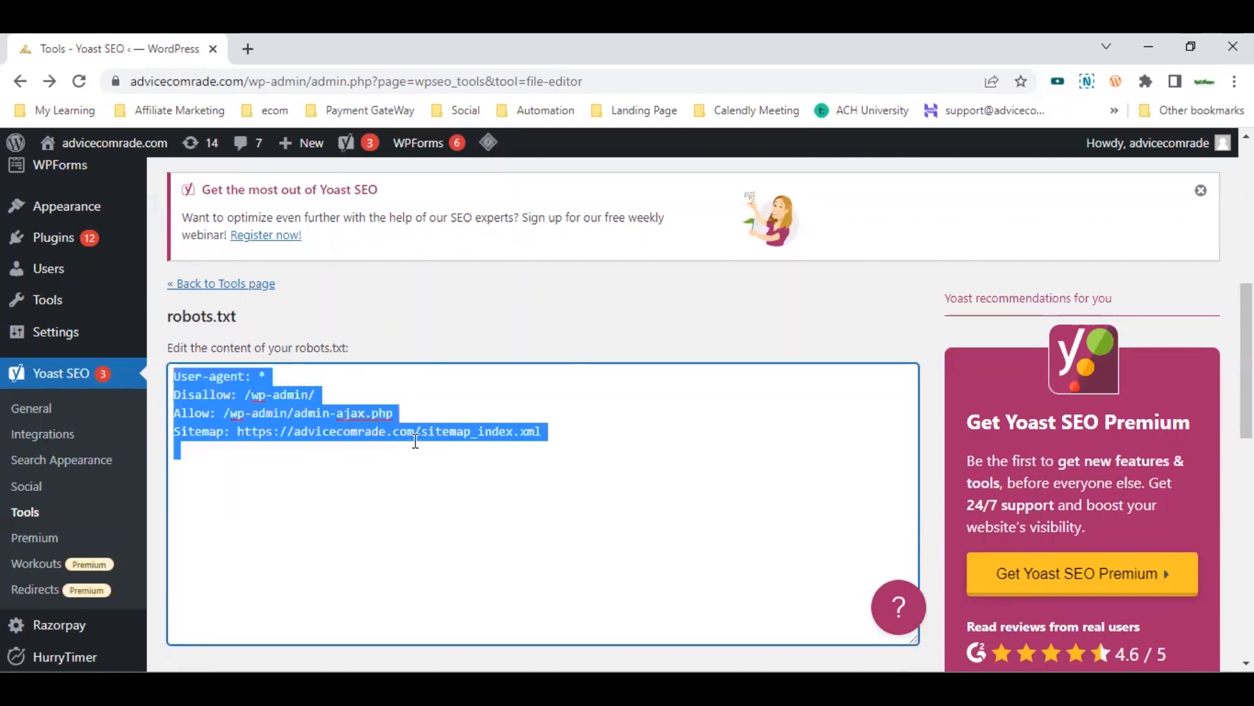
# - Save the changes to robots.txt and check the saved rules in the file editor
pyautogui.scroll(-3, 476, 476)
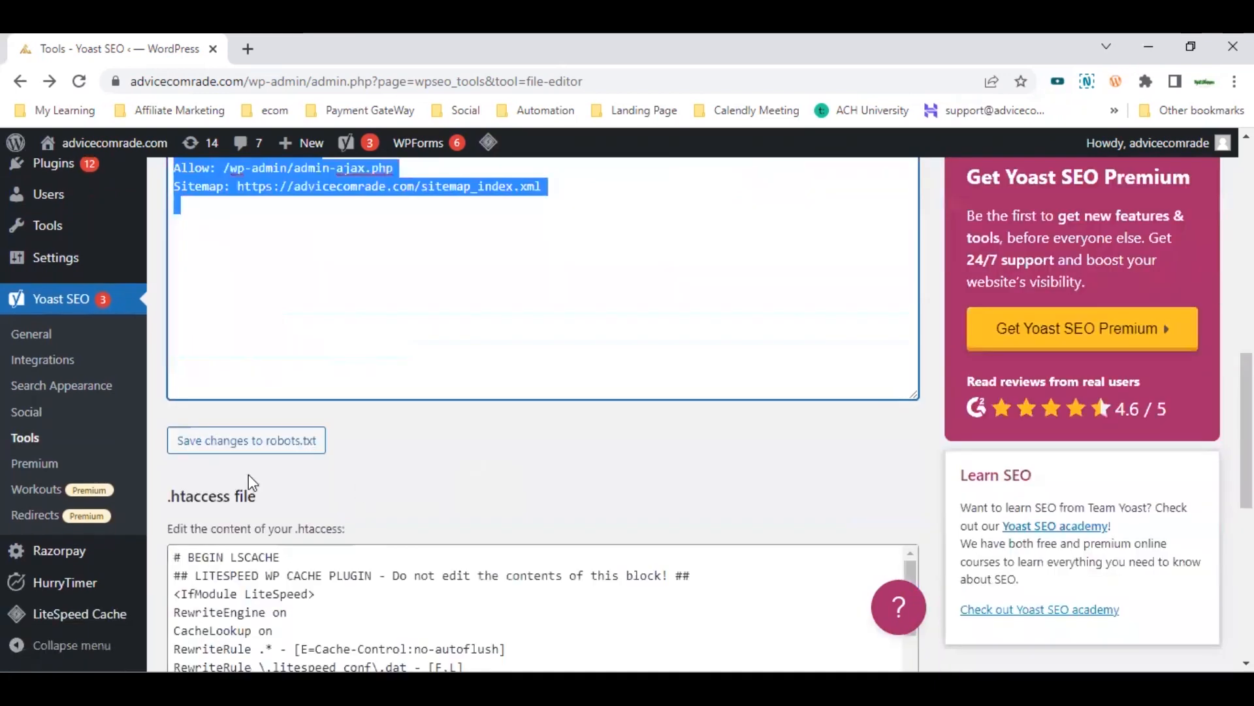
pyautogui.click(238, 444)
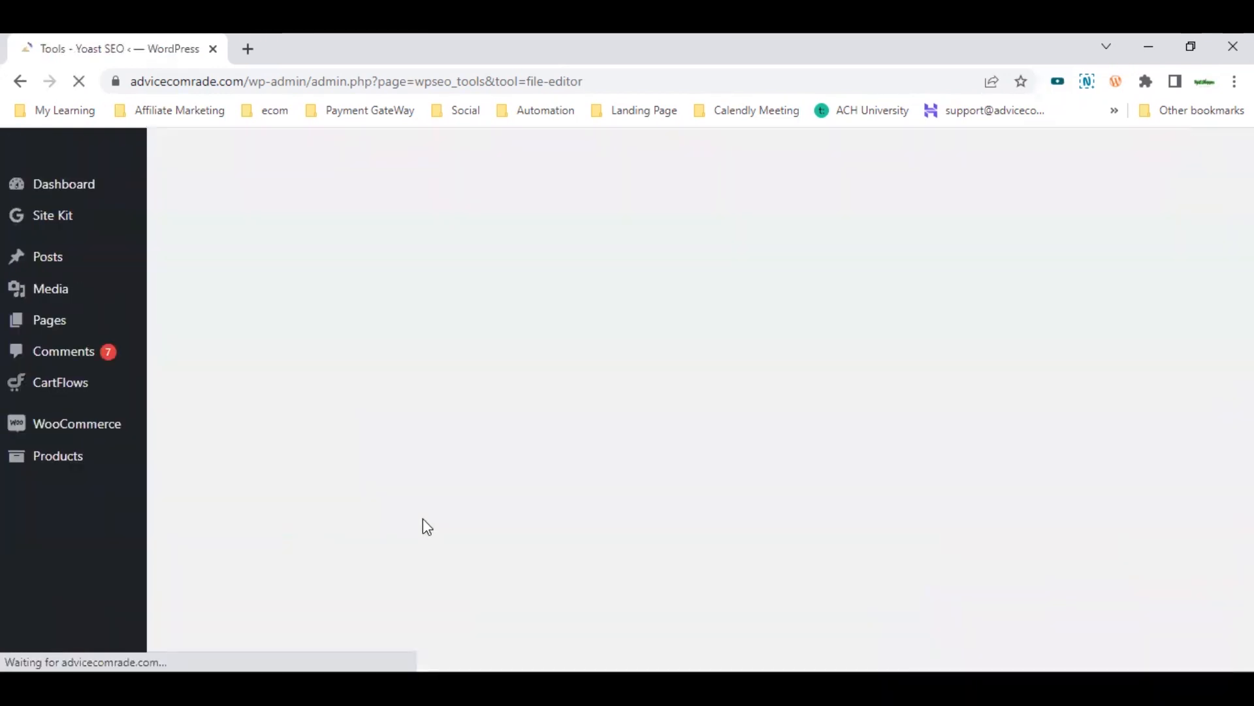
pyautogui.scroll(-8, 442, 468)
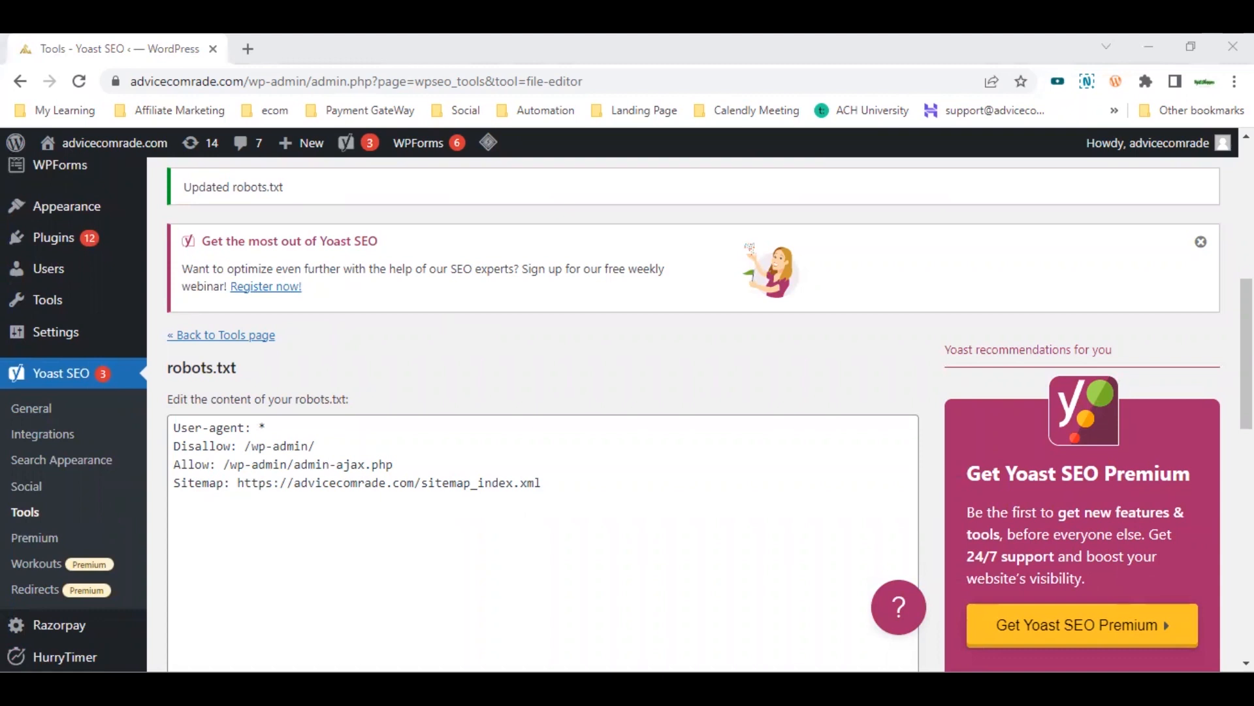
pyautogui.scroll(-3, 319, 186)
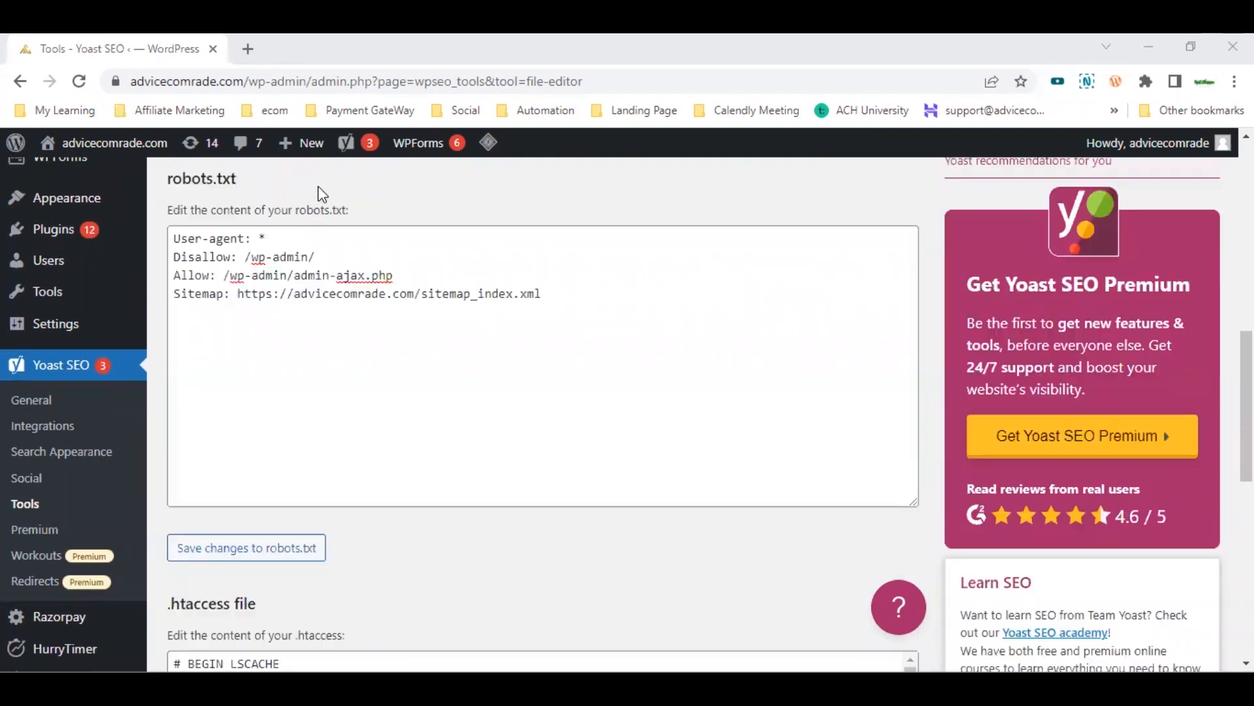
pyautogui.click(247, 41)
pyautogui.write('https://insourcegaming.com/robots.txt')
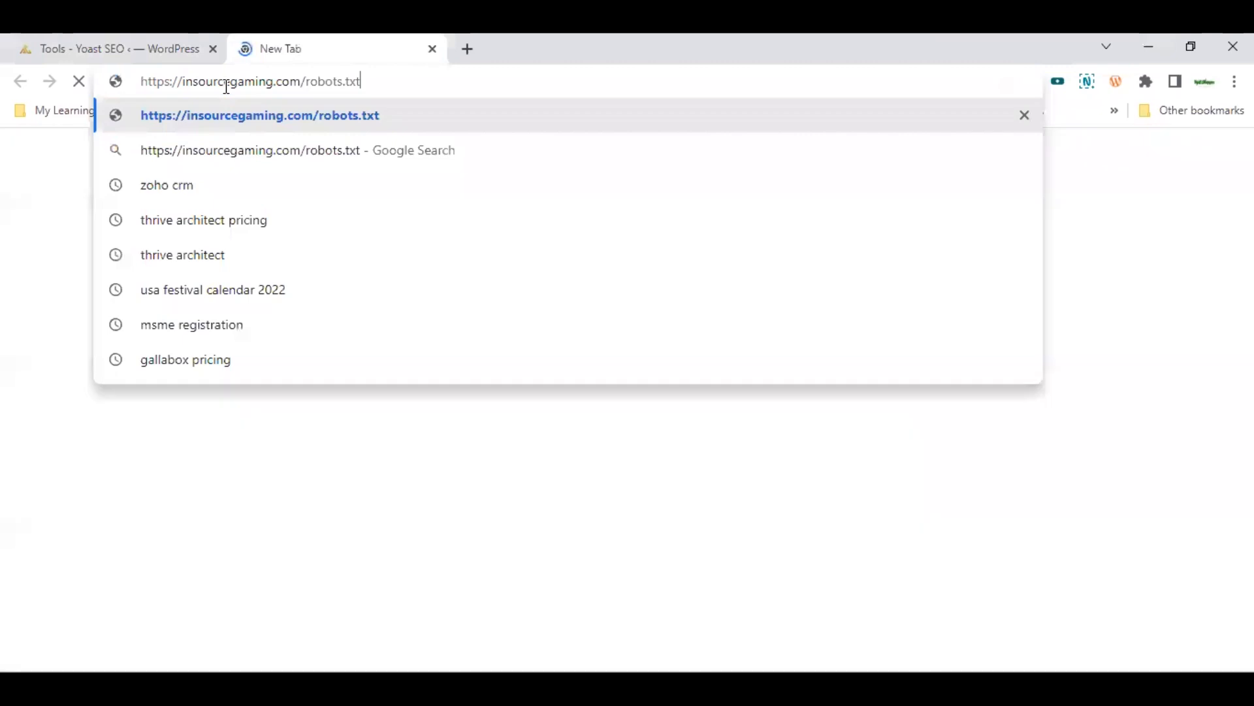
pyautogui.doubleClick(253, 83)
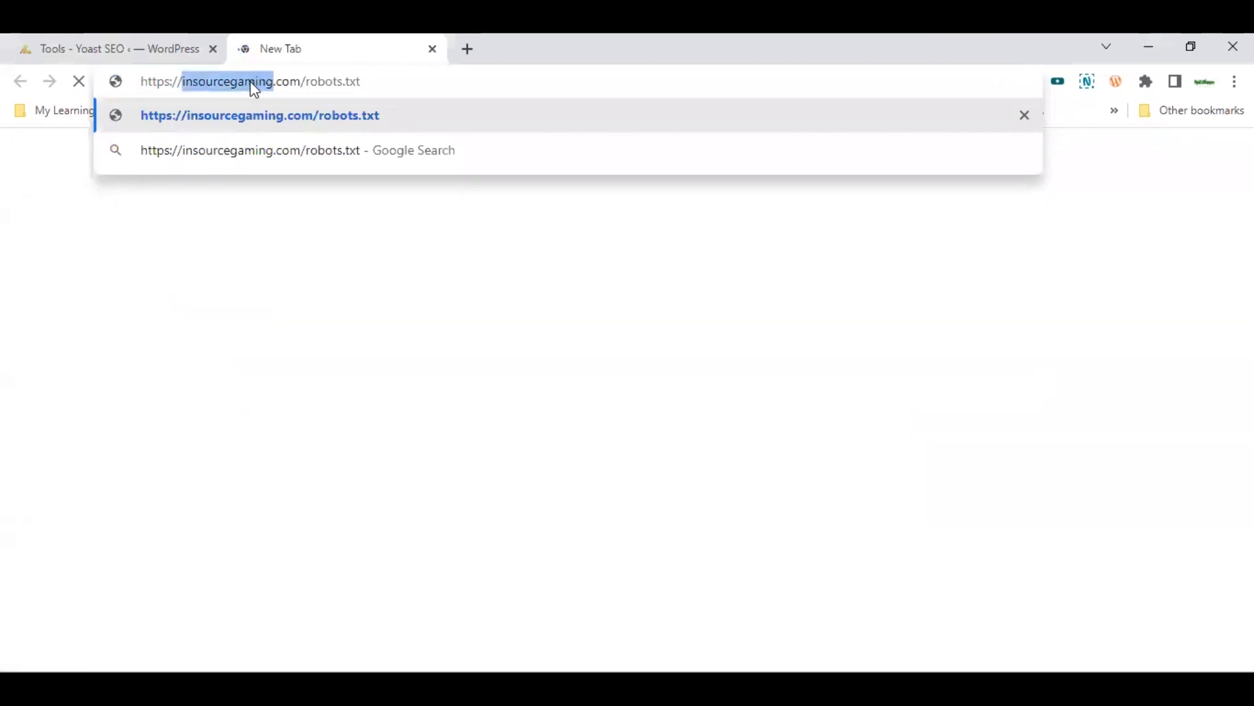
pyautogui.write('ad')
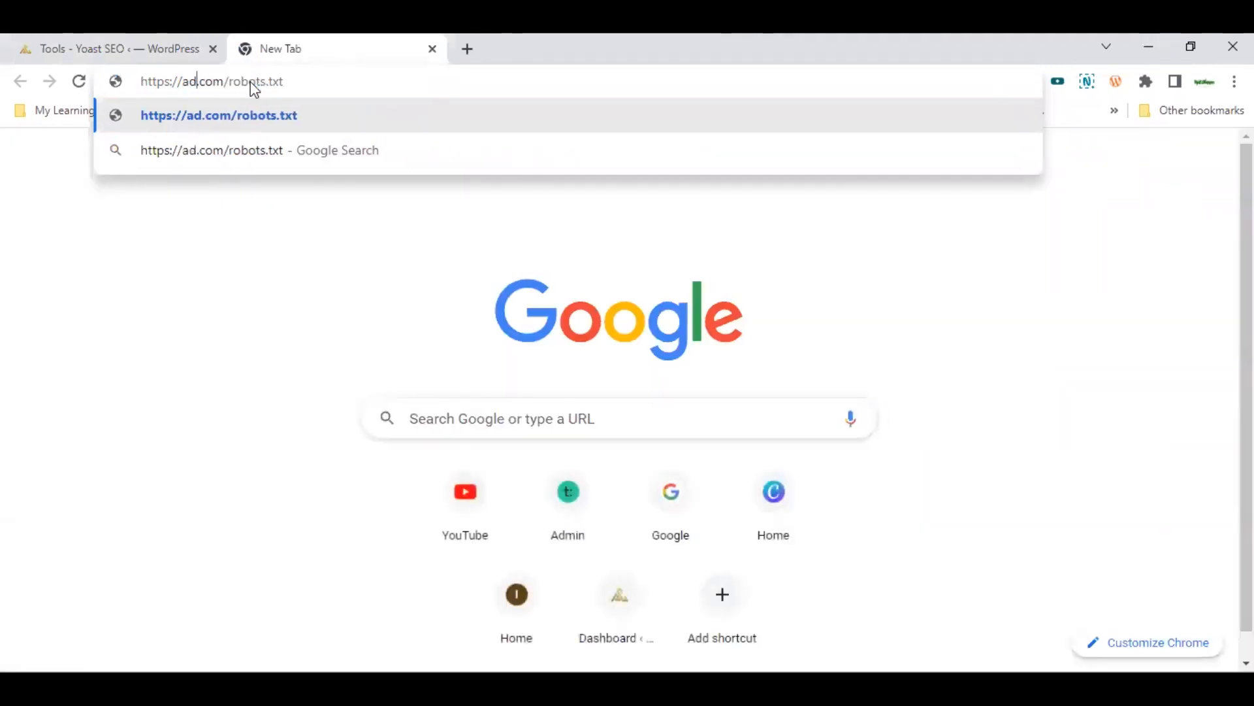
pyautogui.write('vicecomrade')
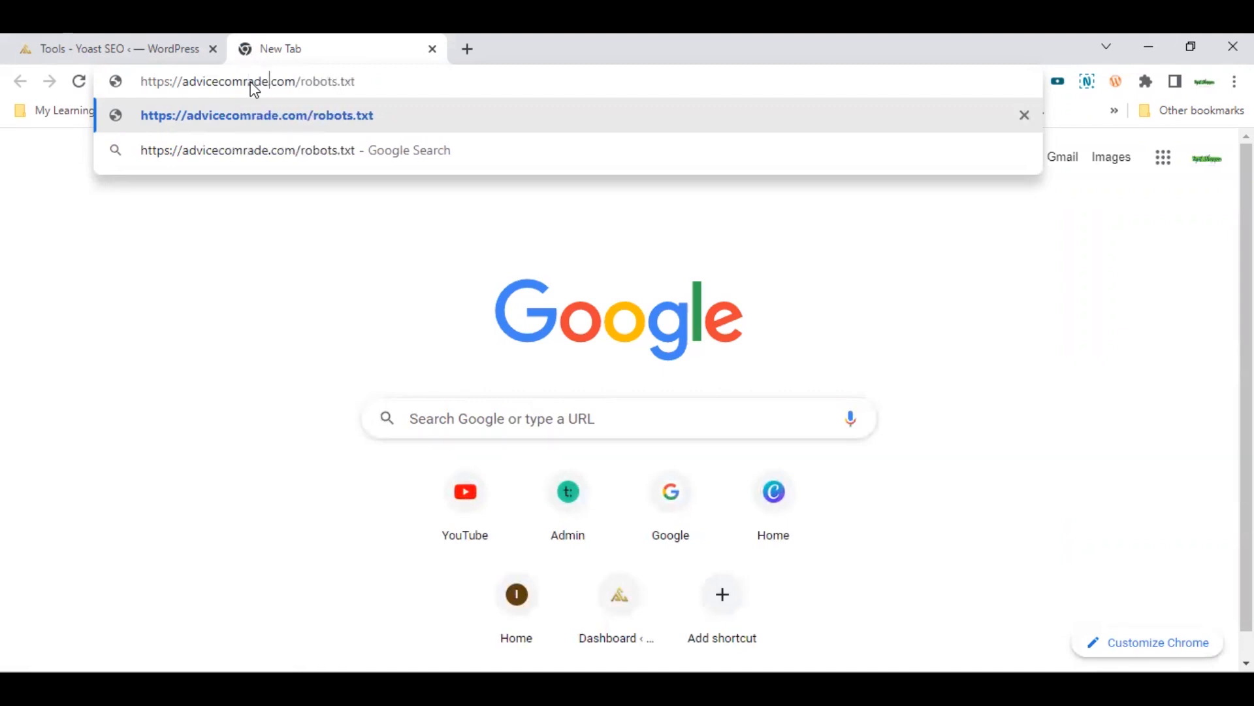
pyautogui.click(389, 81)
pyautogui.press('Return')
# - Examine the live file's web address and its Disallow, Allow and Sitemap lines
pyautogui.doubleClick(160, 79)
pyautogui.tripleClick(185, 85)
pyautogui.doubleClick(187, 86)
pyautogui.moveTo(93, 188); pyautogui.dragTo(28, 160)
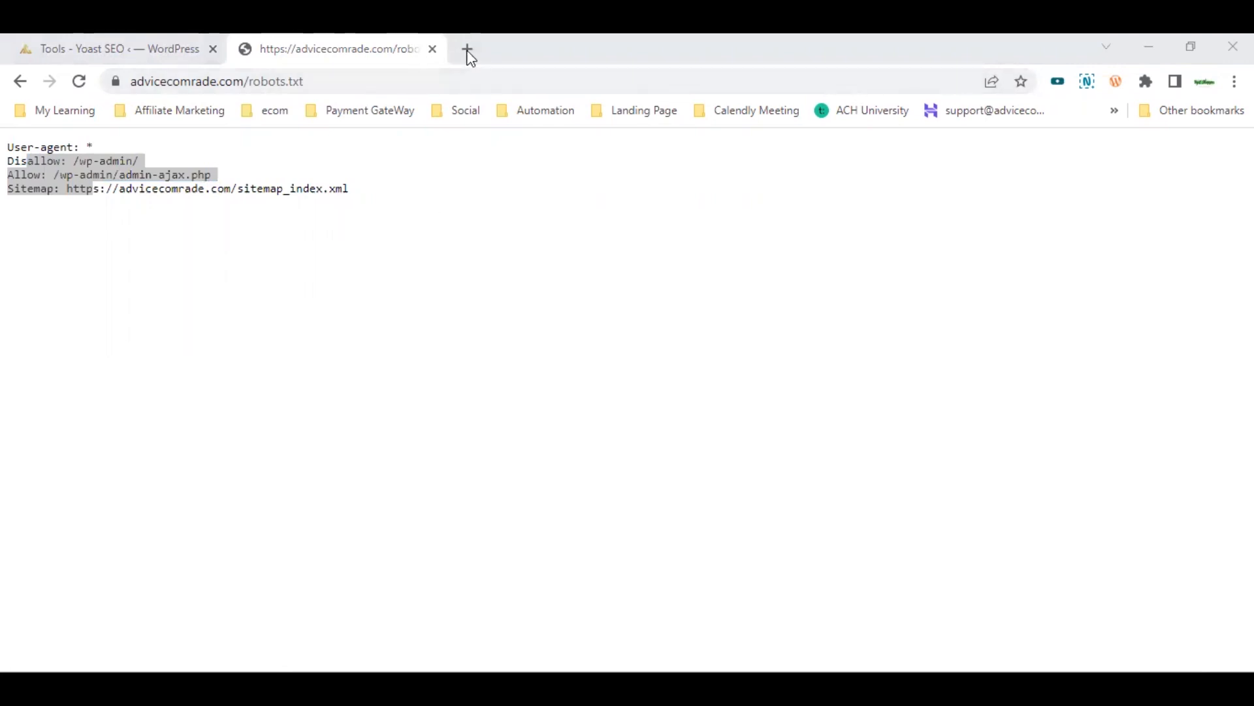
pyautogui.click(467, 49)
pyautogui.write('https://advicecomrade.com/sitemap_index.xml')
pyautogui.press('Return')
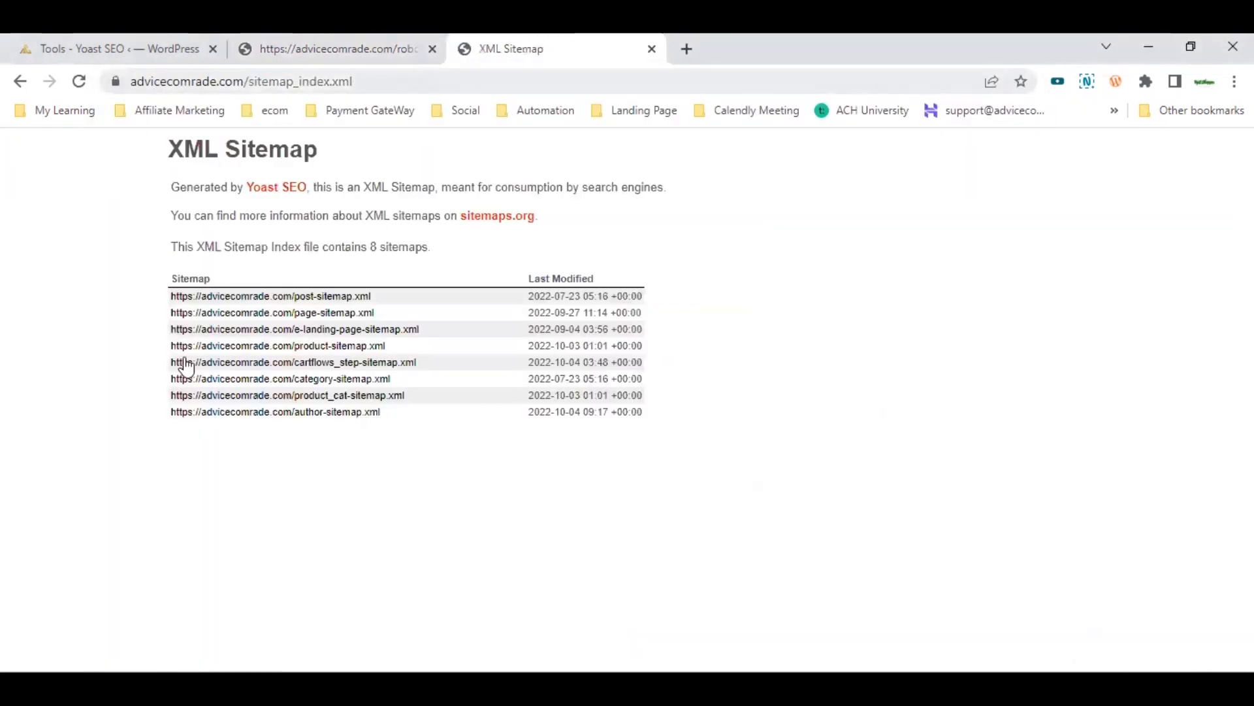
# - Compare the live robots.txt page and the XML sitemap with the rules in the Yoast file editor, including the Allow line
pyautogui.click(315, 34)
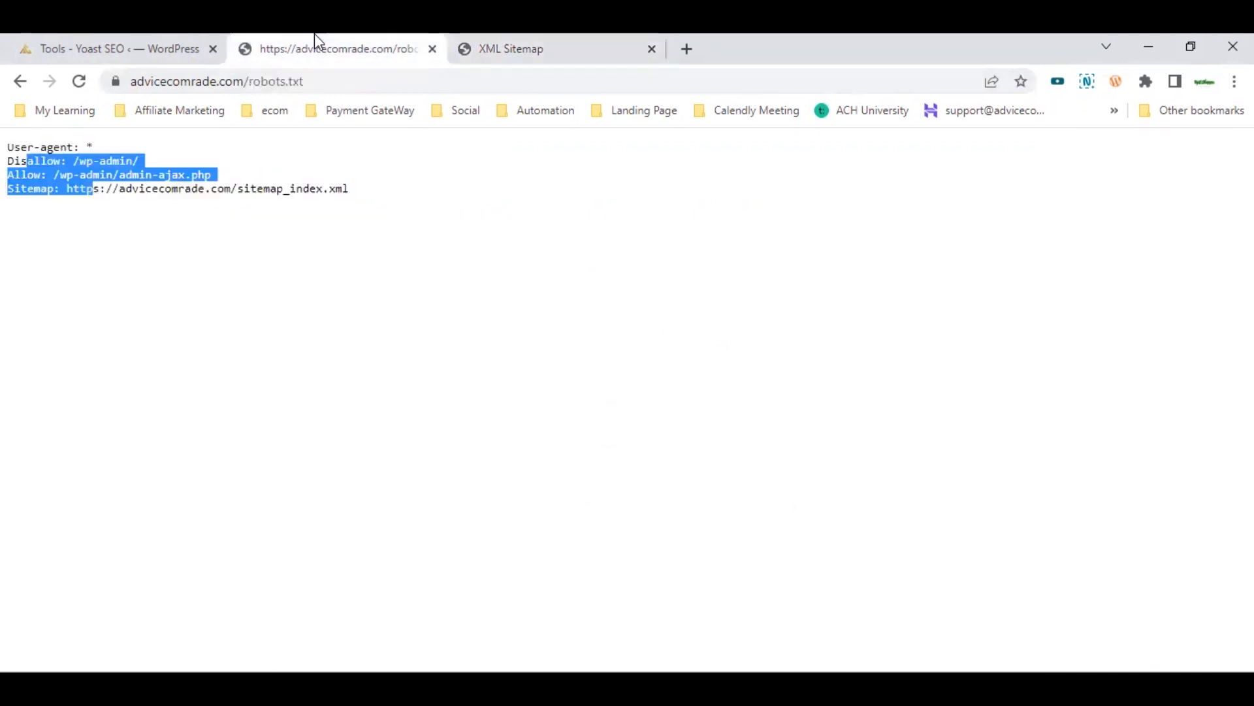
pyautogui.click(92, 228)
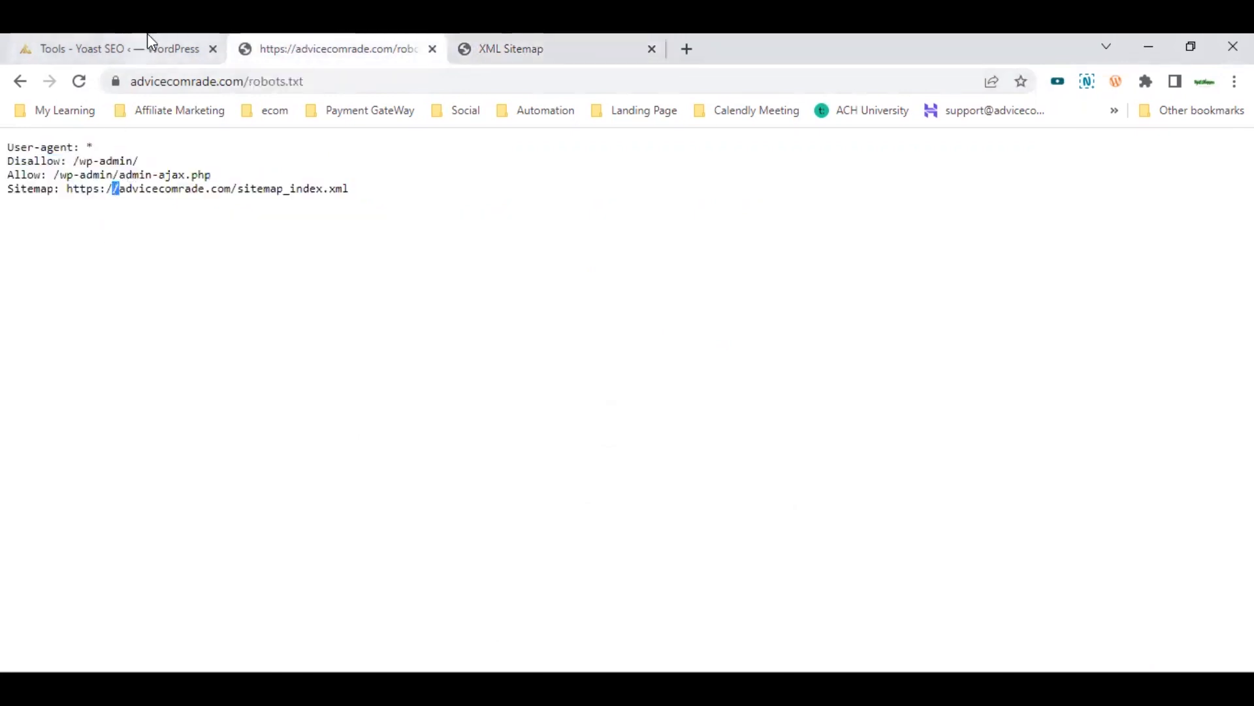
pyautogui.click(145, 50)
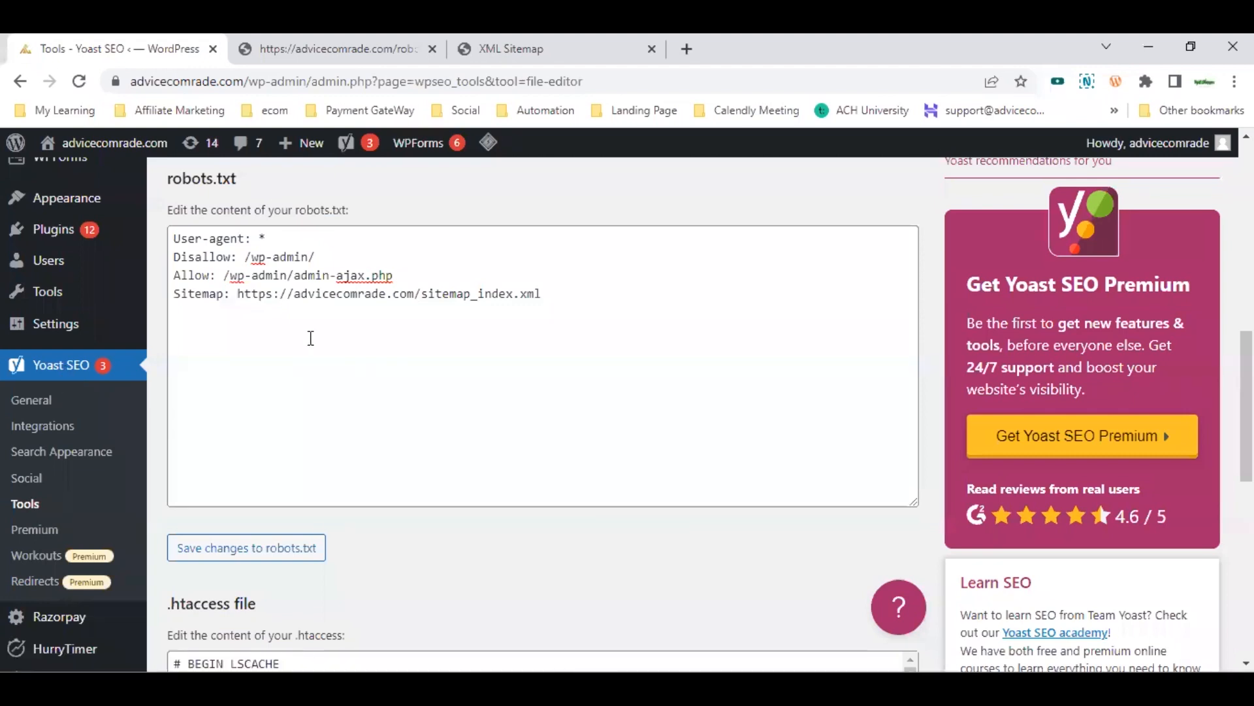
pyautogui.tripleClick(307, 277)
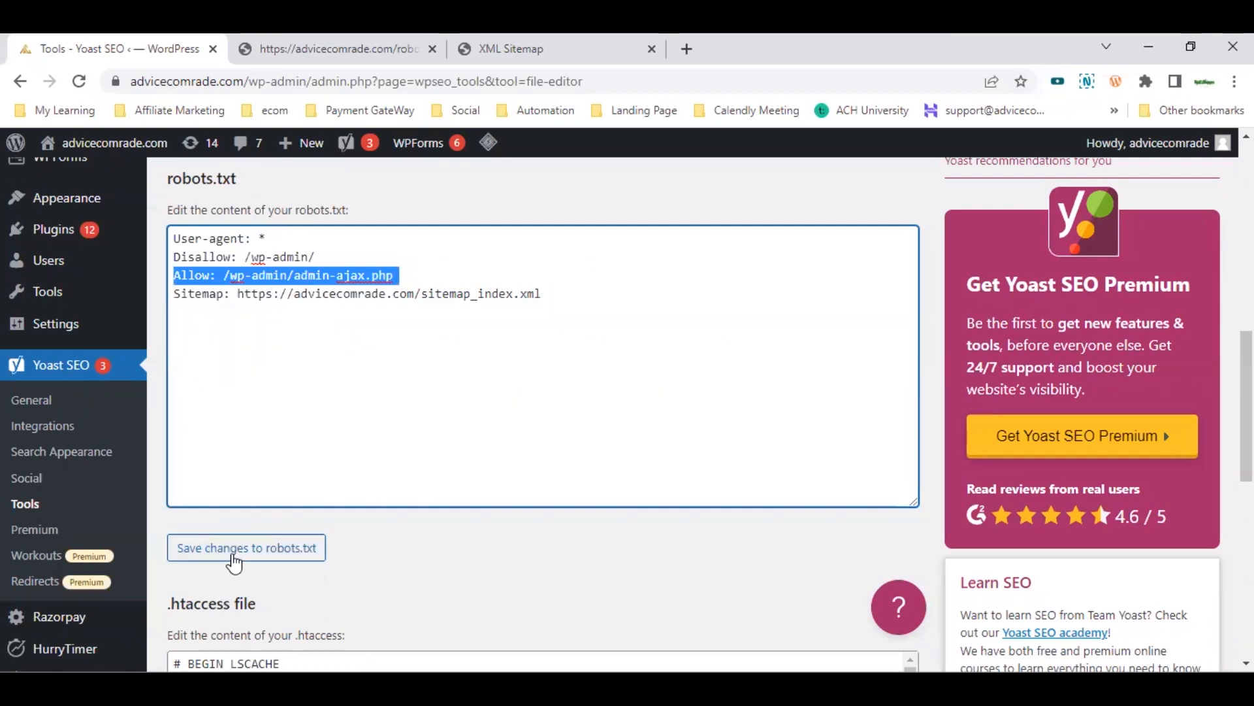
pyautogui.click(351, 38)
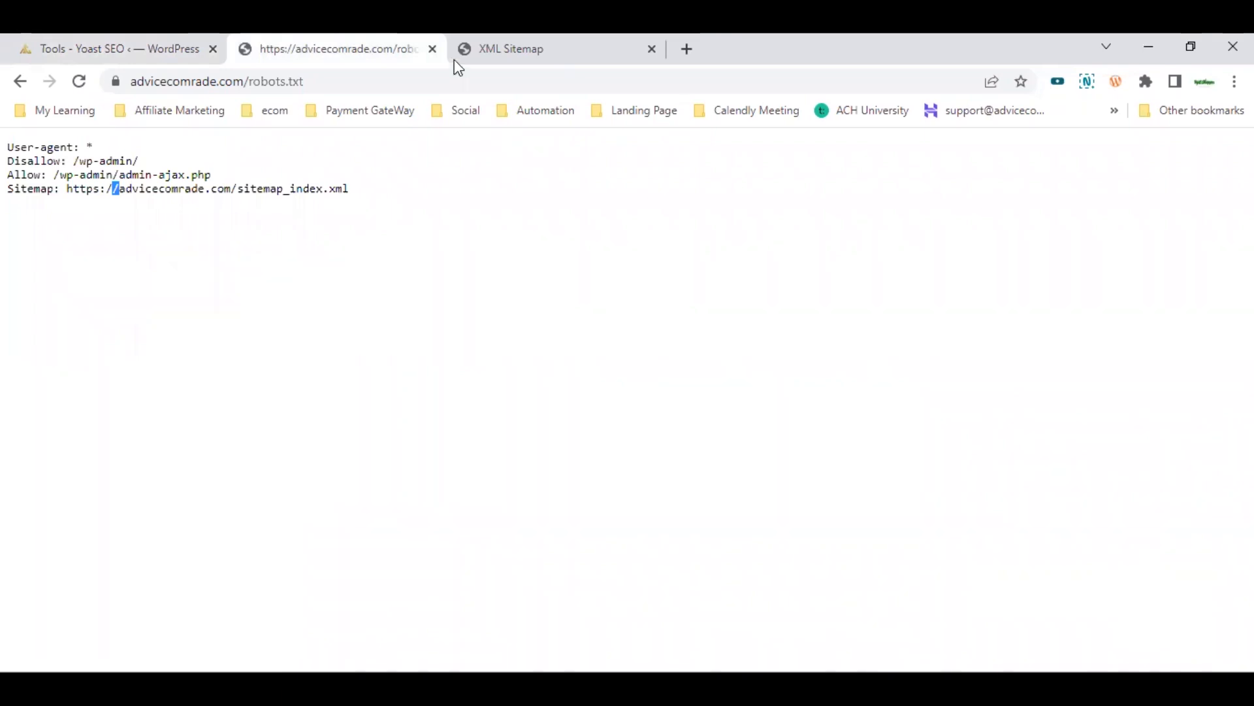
pyautogui.click(509, 45)
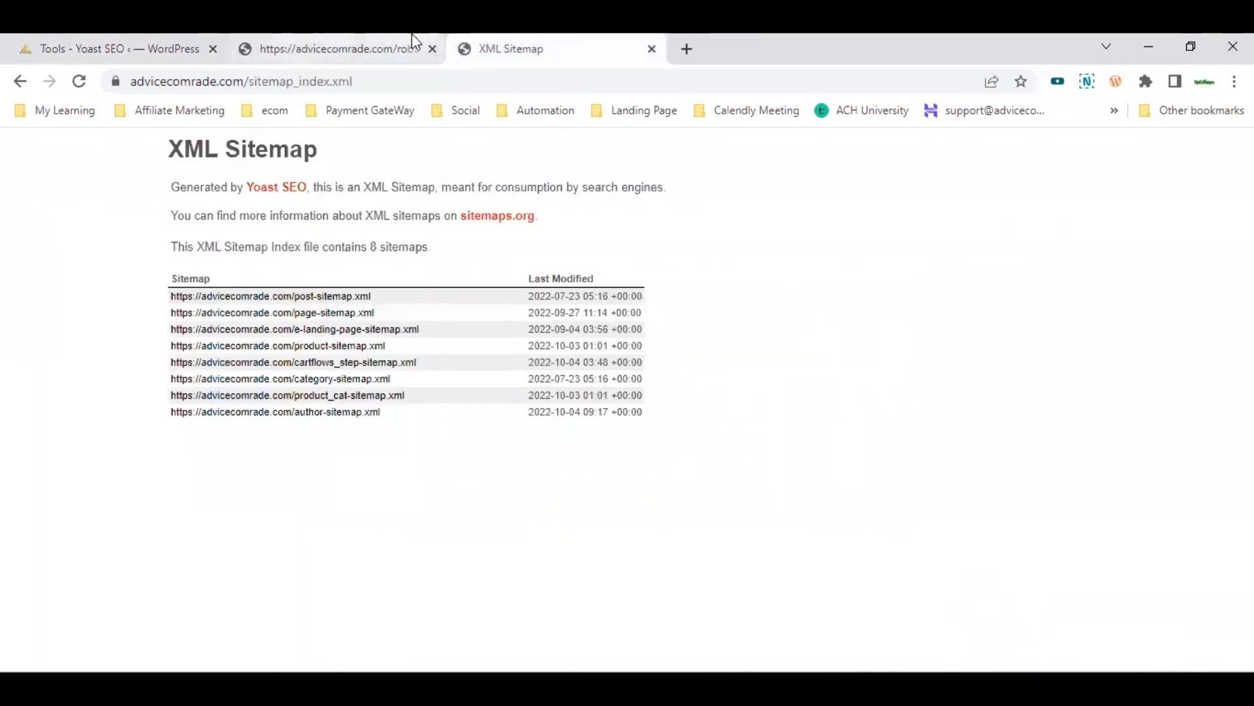
pyautogui.click(379, 41)
pyautogui.click(172, 48)
pyautogui.click(346, 44)
pyautogui.click(578, 43)
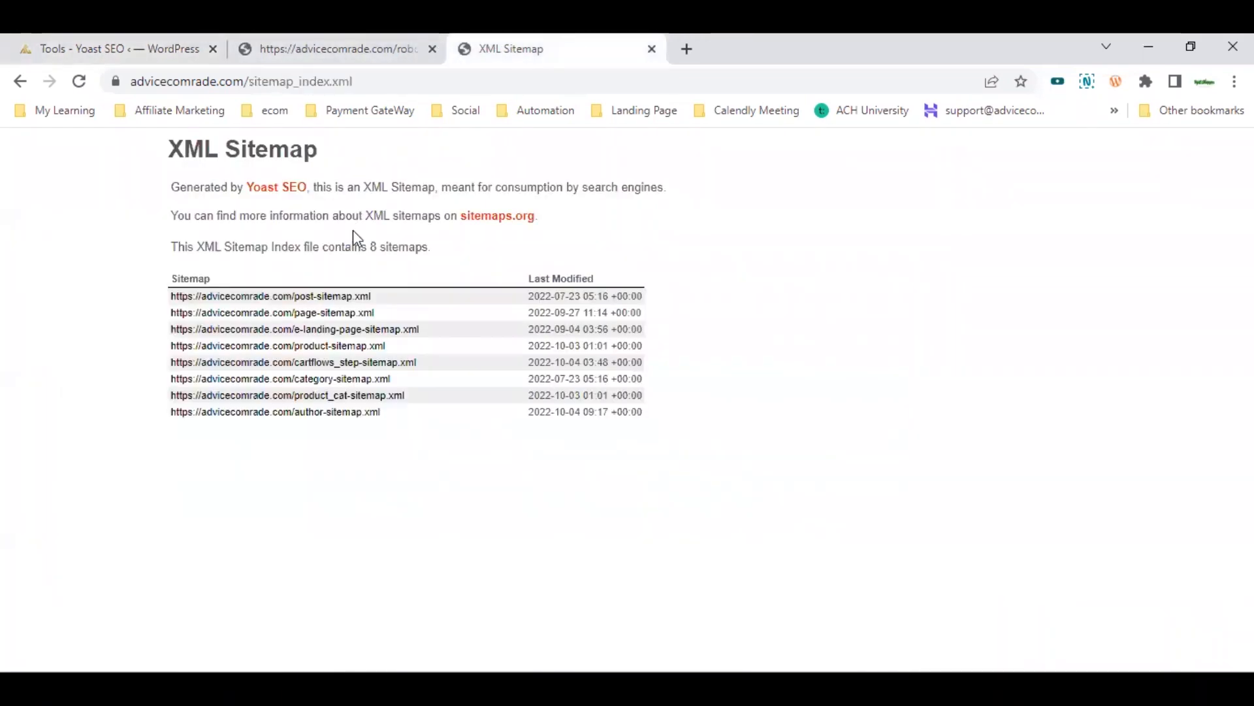